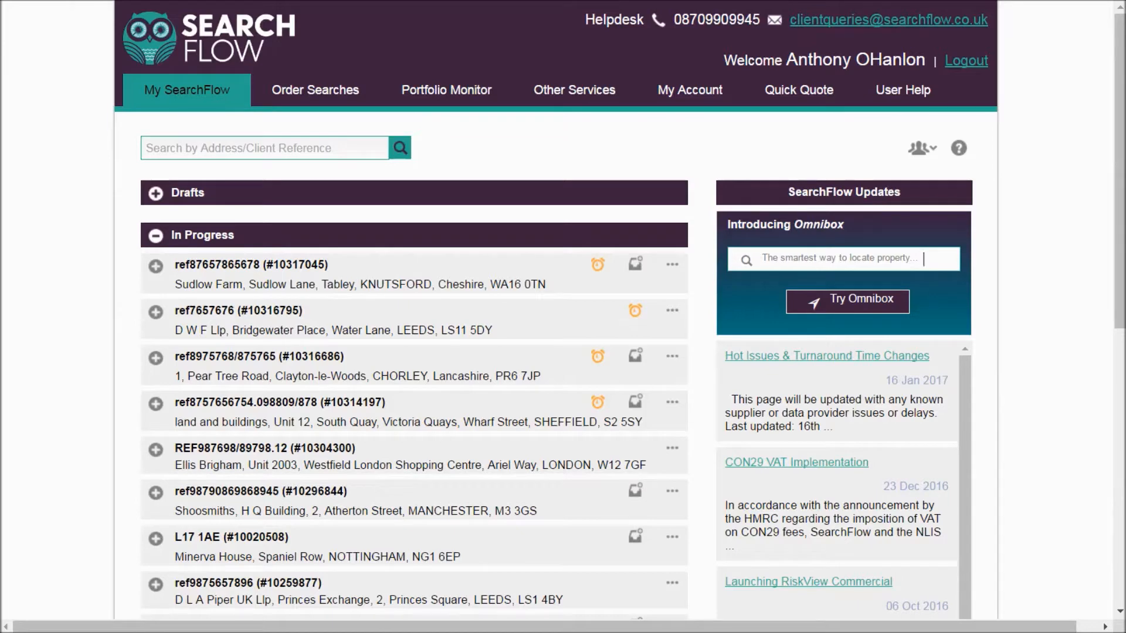
# - Begin a new search order and enter the client reference for the matter
pyautogui.moveTo(316, 90)
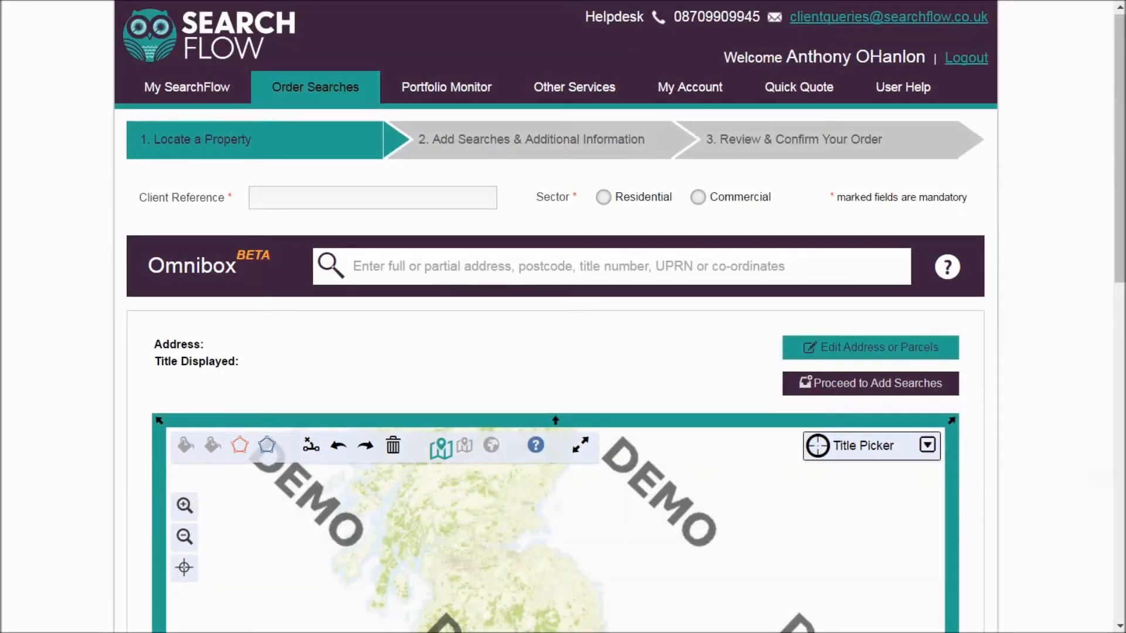
pyautogui.click(372, 197)
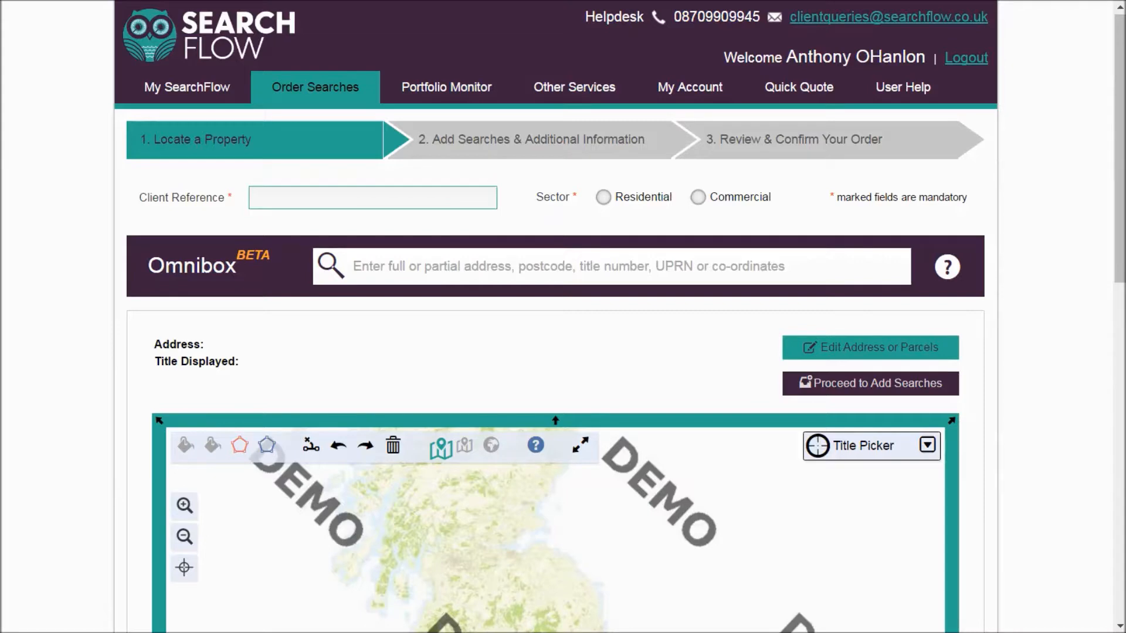
pyautogui.press('Tab')
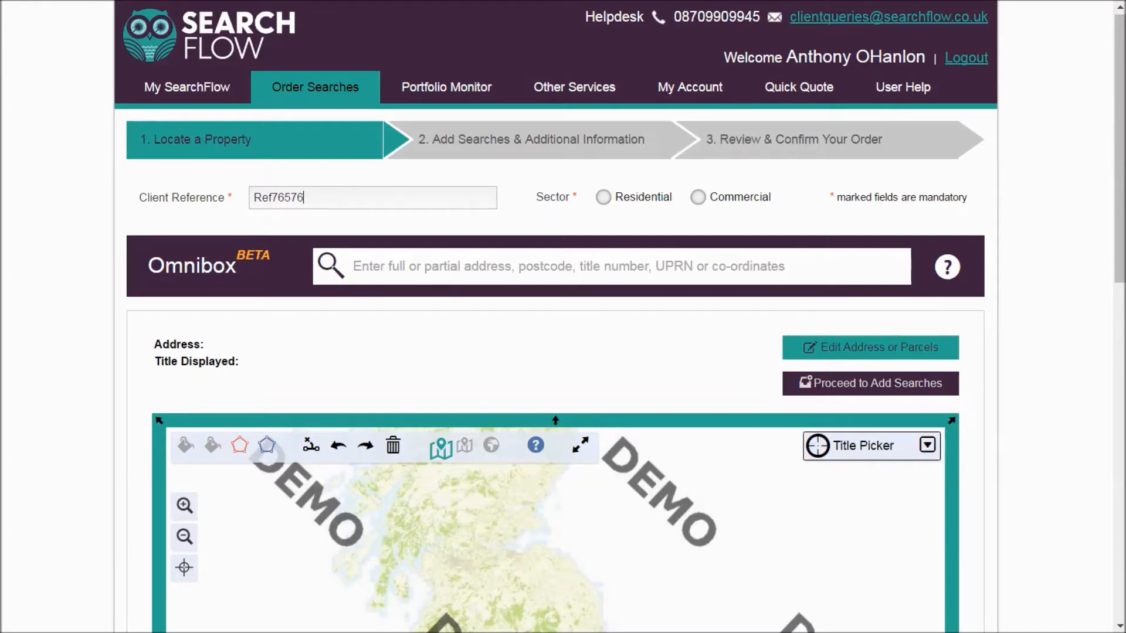
# - Locate the property in the Omnibox by its house number, street and town, and select the matching address
pyautogui.click(353, 266)
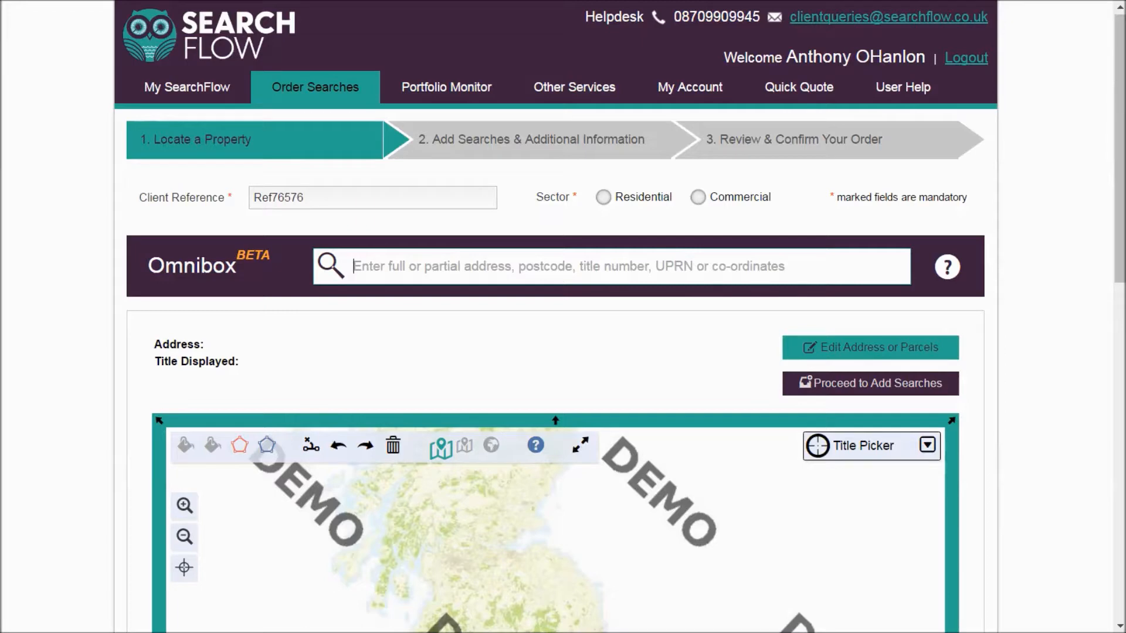
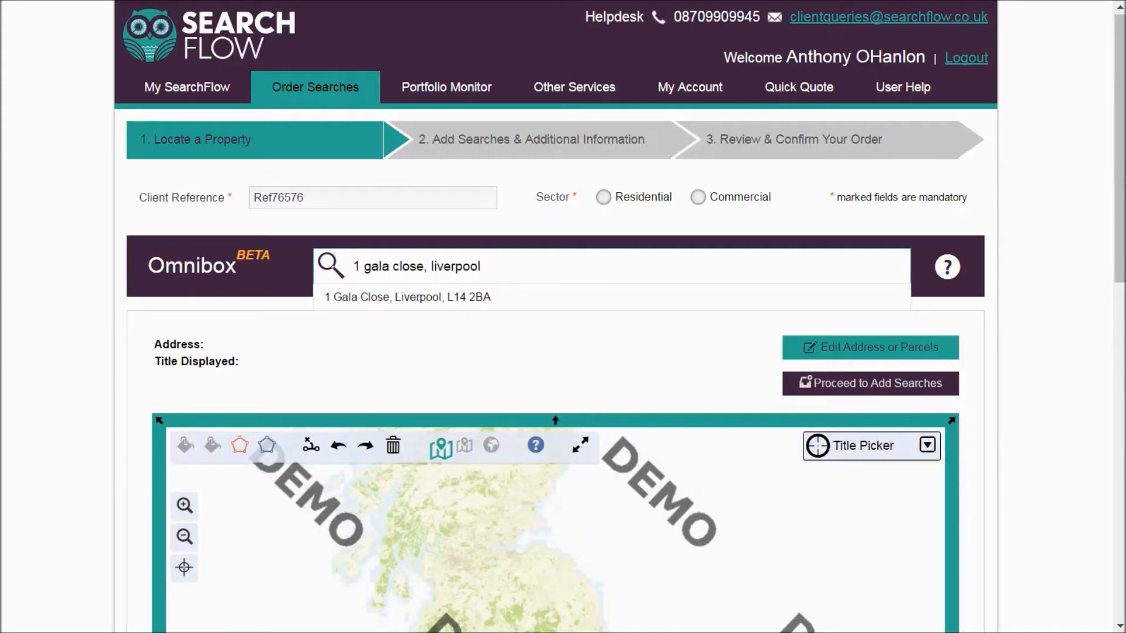
pyautogui.press('Down')
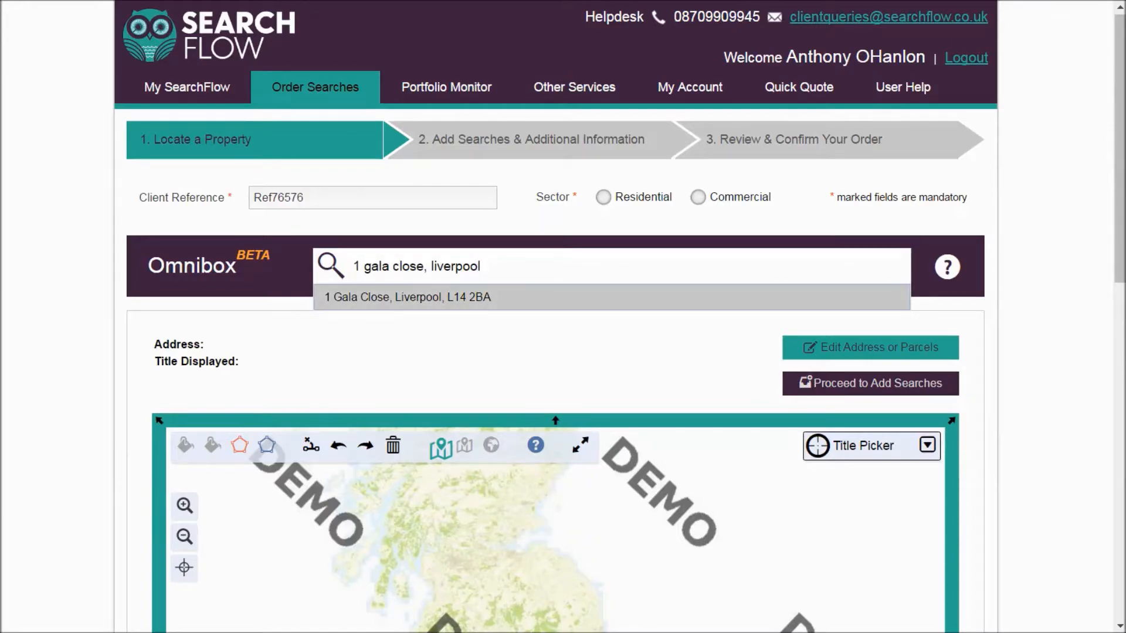
pyautogui.press('Return')
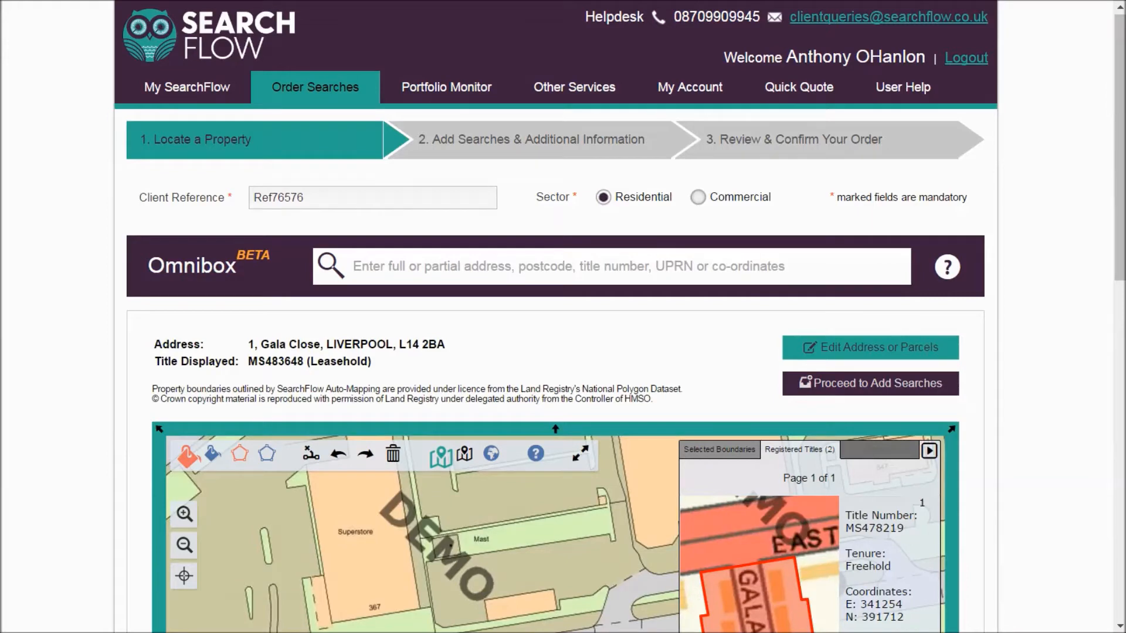
# - Search the Omnibox using only the property's full postcode
pyautogui.click(611, 267)
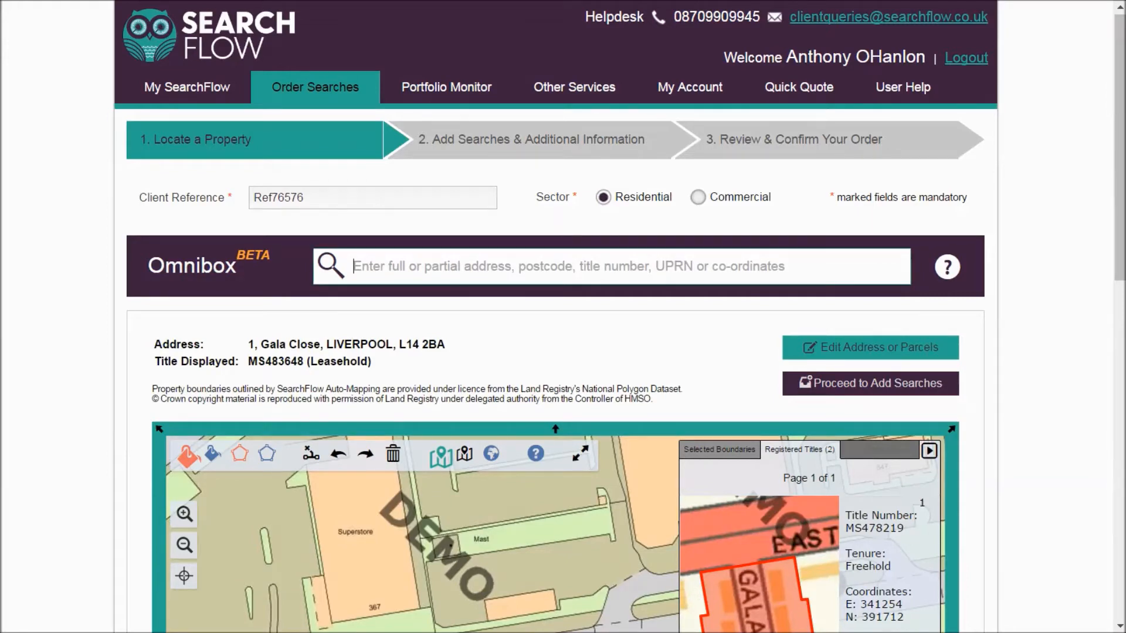
pyautogui.write('l')
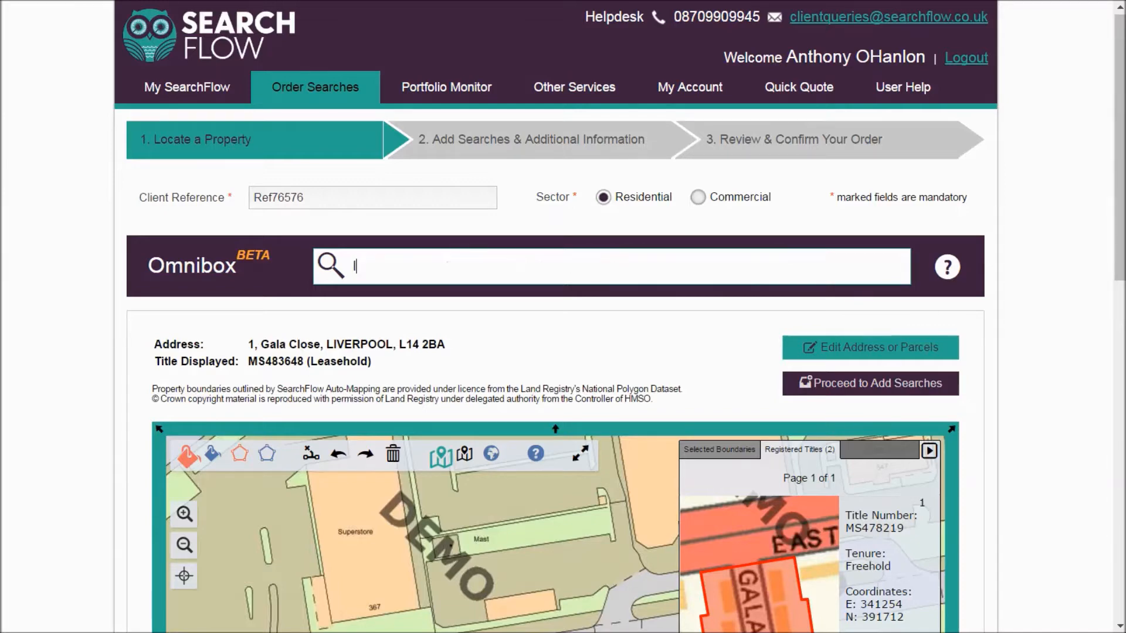
pyautogui.write('14 2ba')
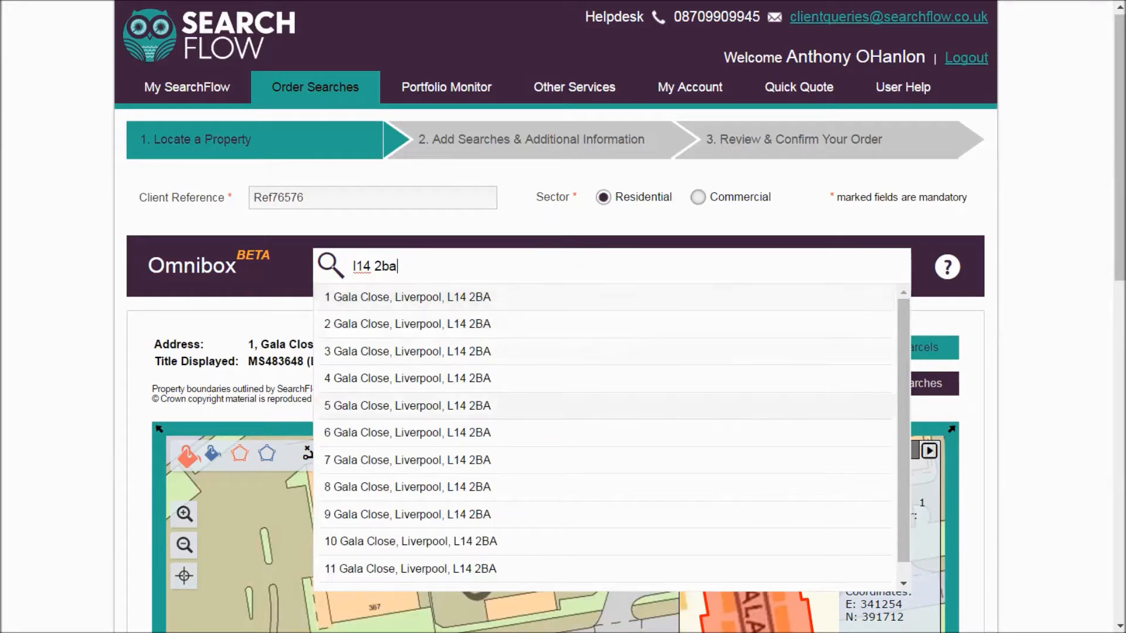
# - Replace the Omnibox search with the house number and postcode, separated by a comma
pyautogui.moveTo(398, 266); pyautogui.dragTo(352, 266)
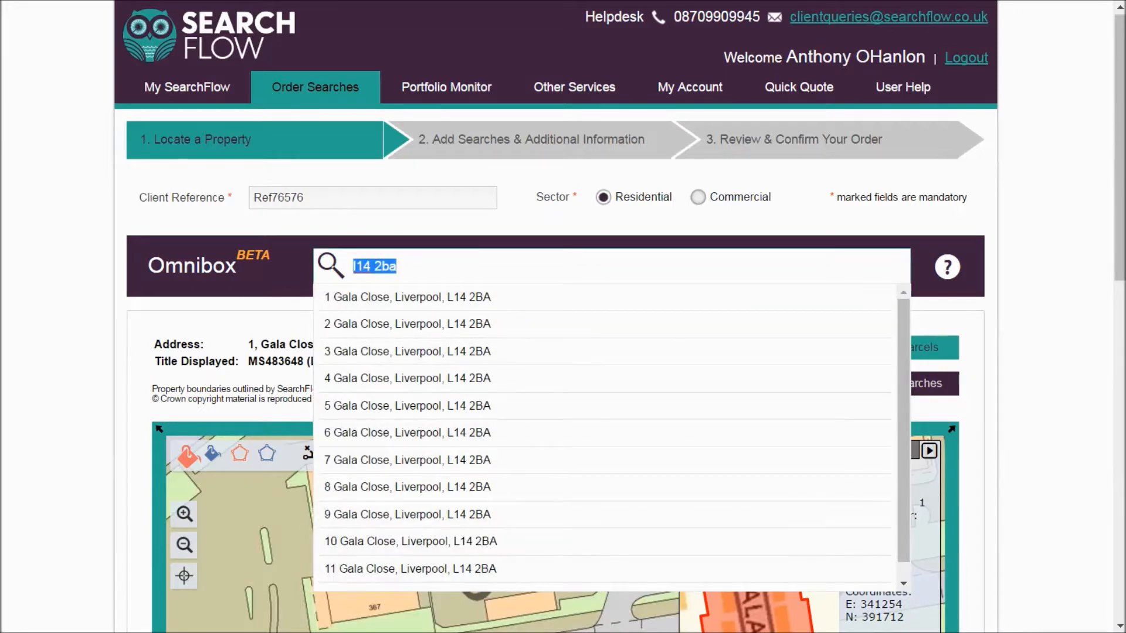
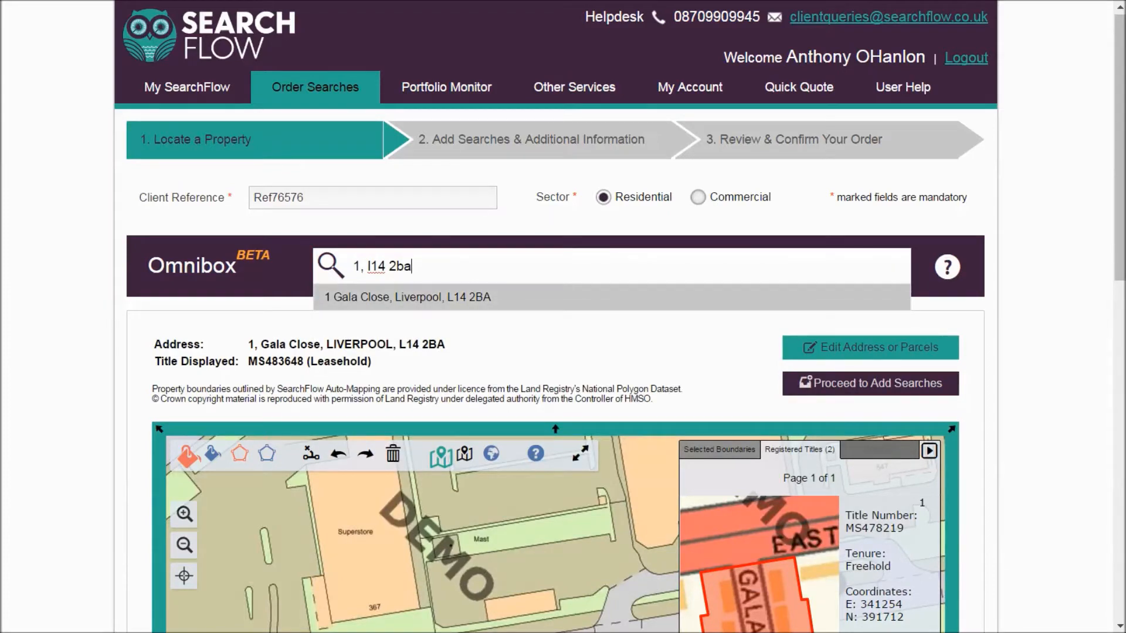
# - Replace the Omnibox search with the street and town "pear tree road, chorley", without a house number
pyautogui.moveTo(412, 266); pyautogui.dragTo(353, 267)
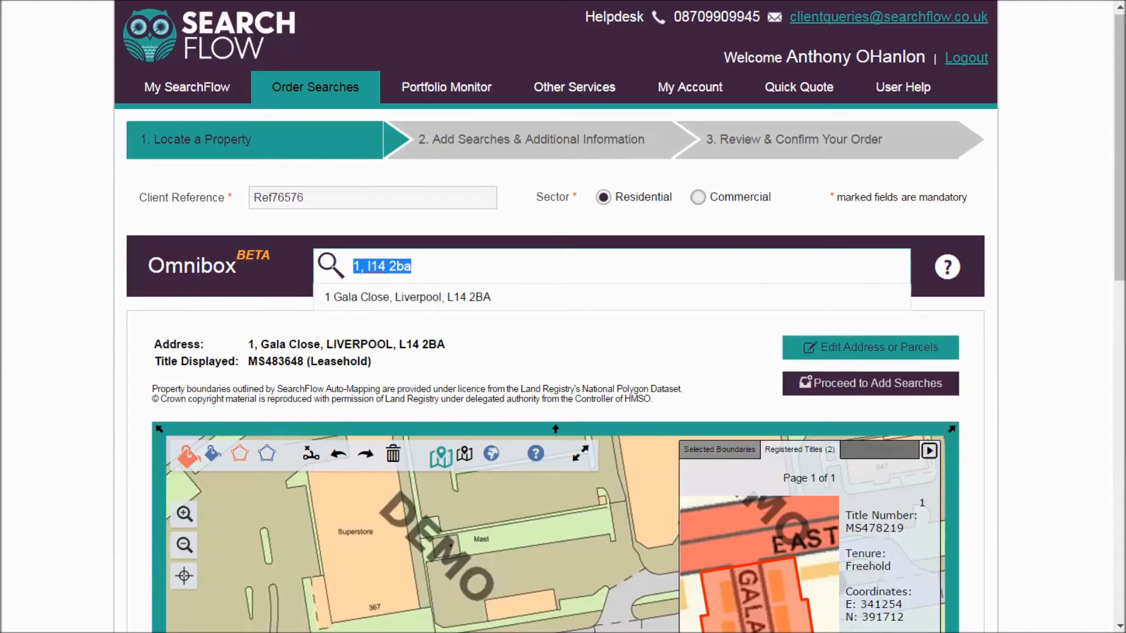
pyautogui.press('BackSpace')
pyautogui.write('p')
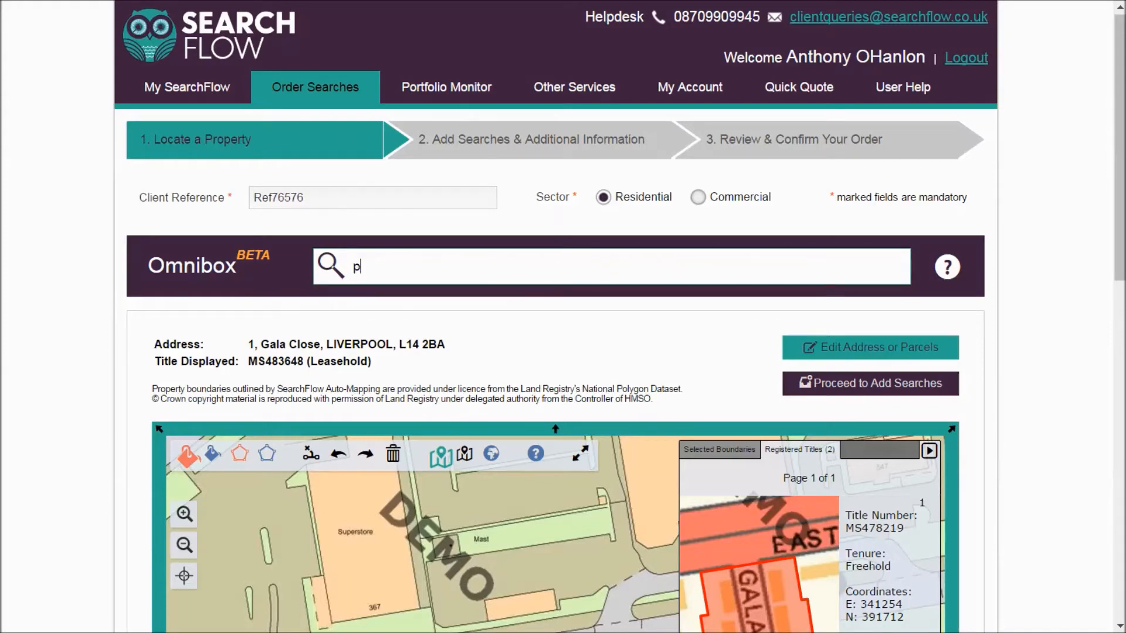
pyautogui.write('ear tree road, chorl')
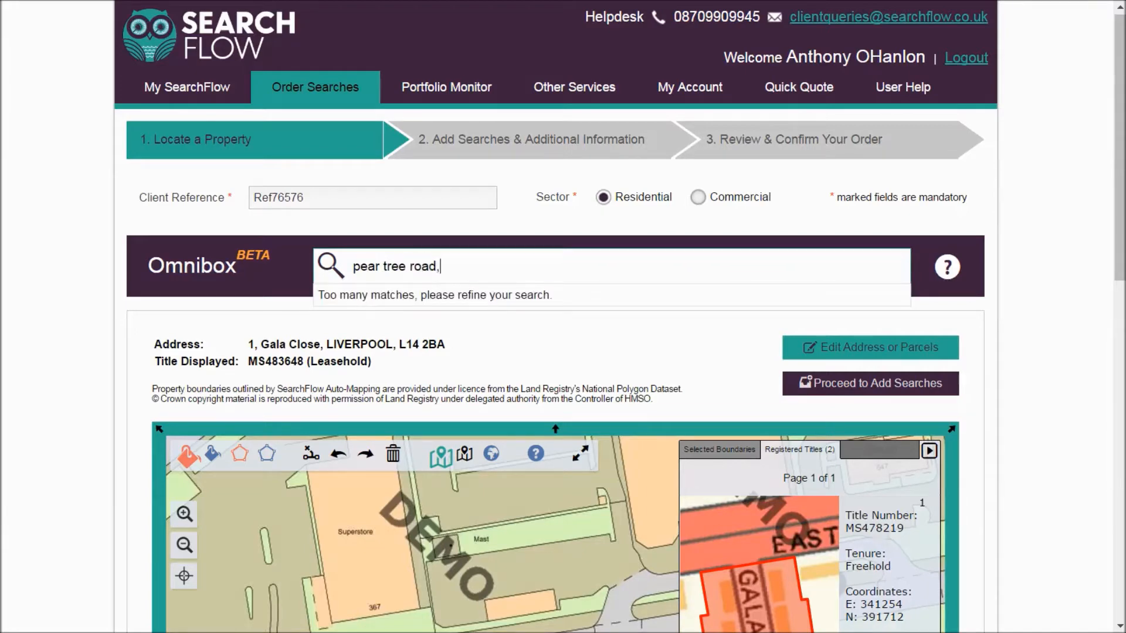
pyautogui.write('ey')
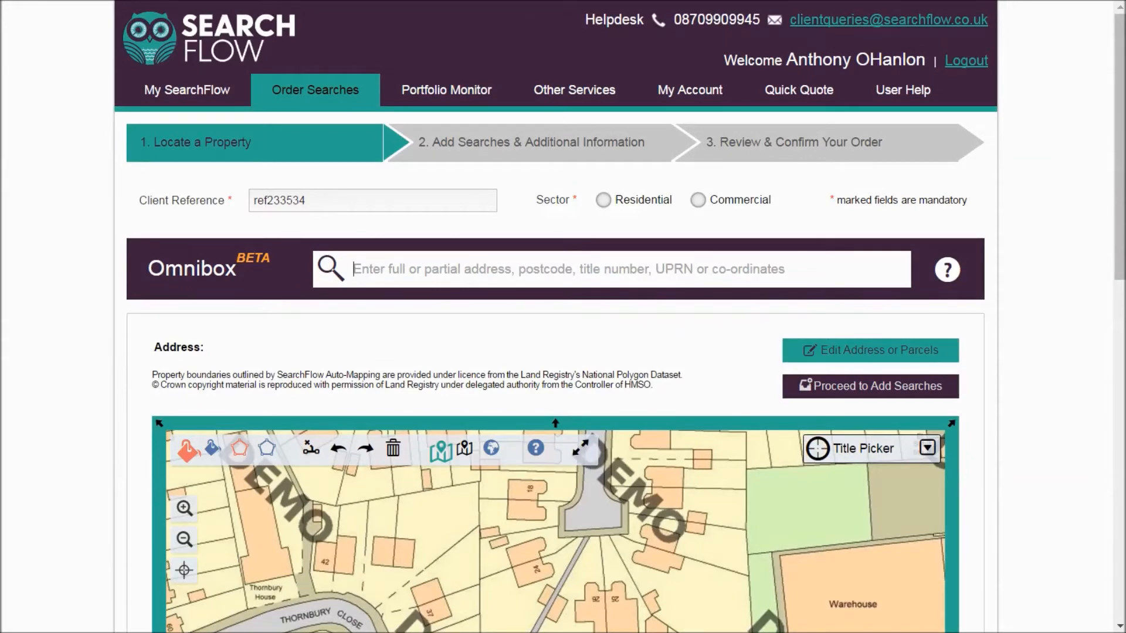
# - Locate the property by title number K912345, select the matching result and view its boundary on the map
pyautogui.write('k9')
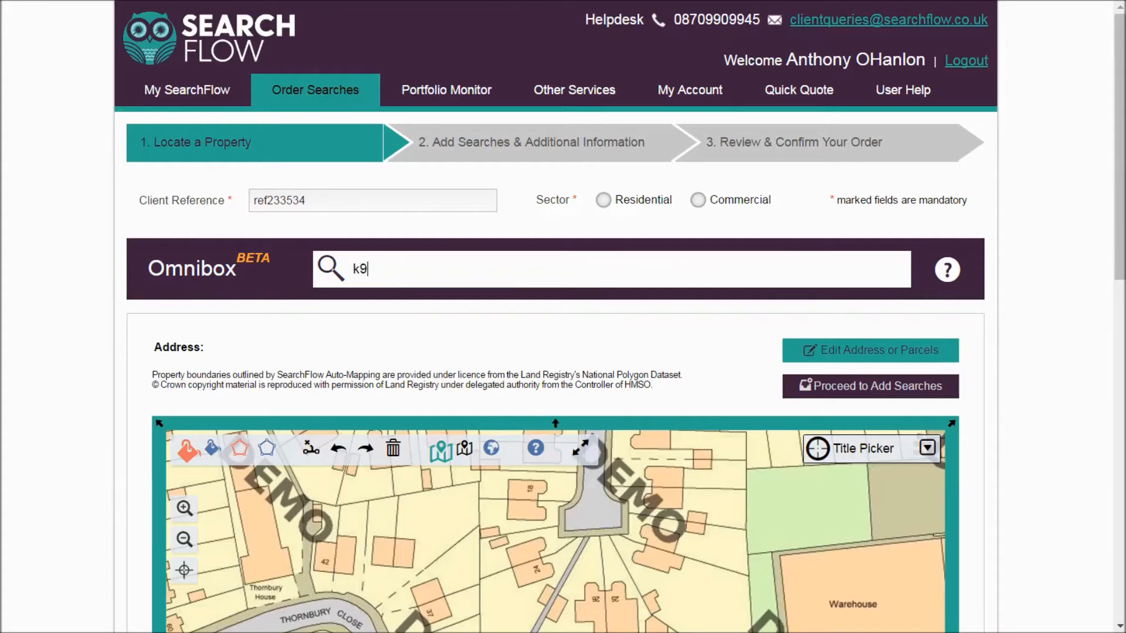
pyautogui.write('12345')
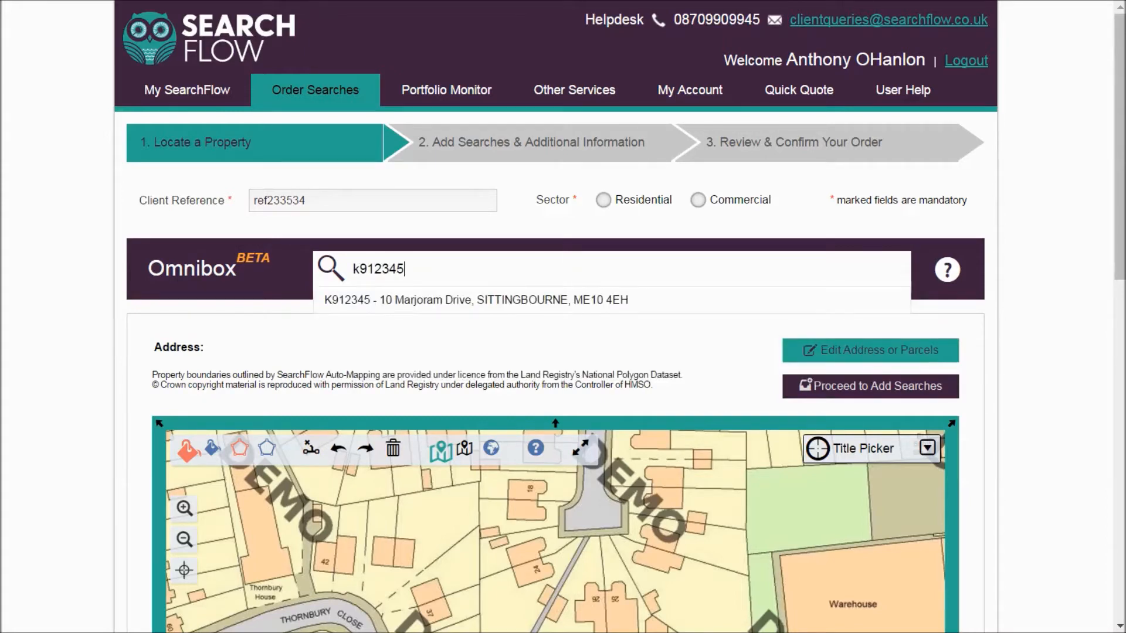
pyautogui.press('Down')
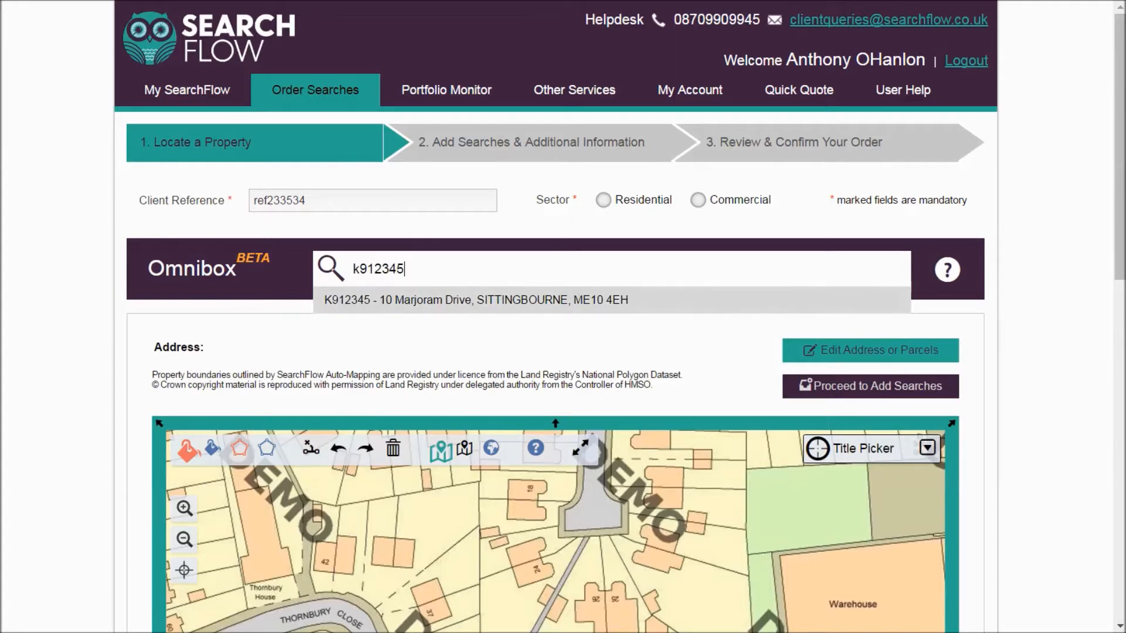
pyautogui.click(476, 300)
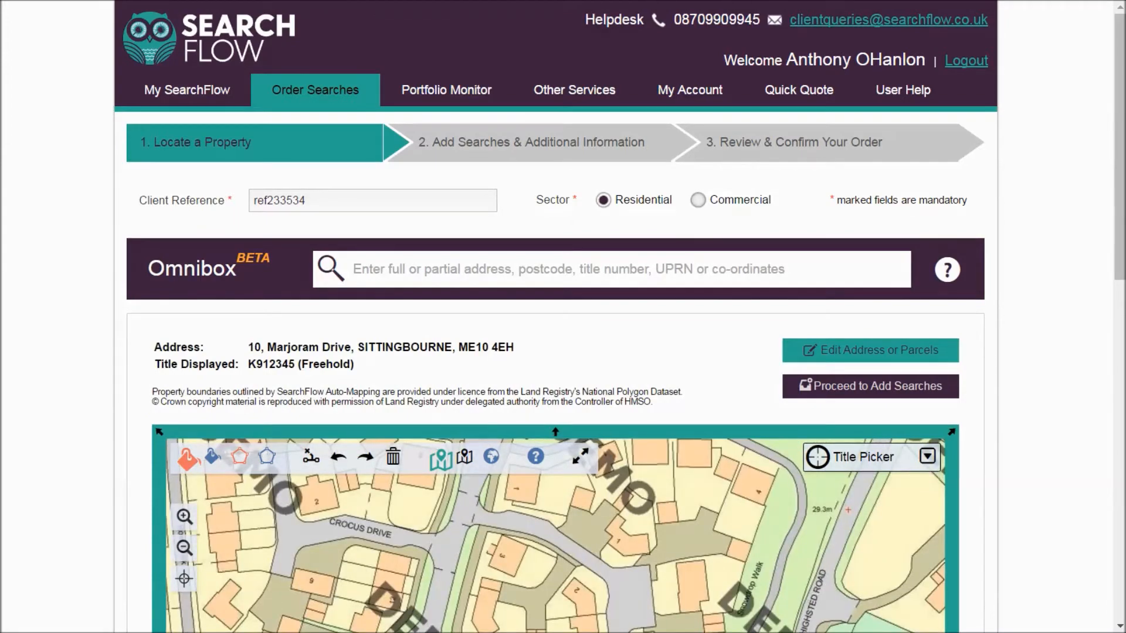
pyautogui.moveTo(1120, 147); pyautogui.dragTo(1119, 290)
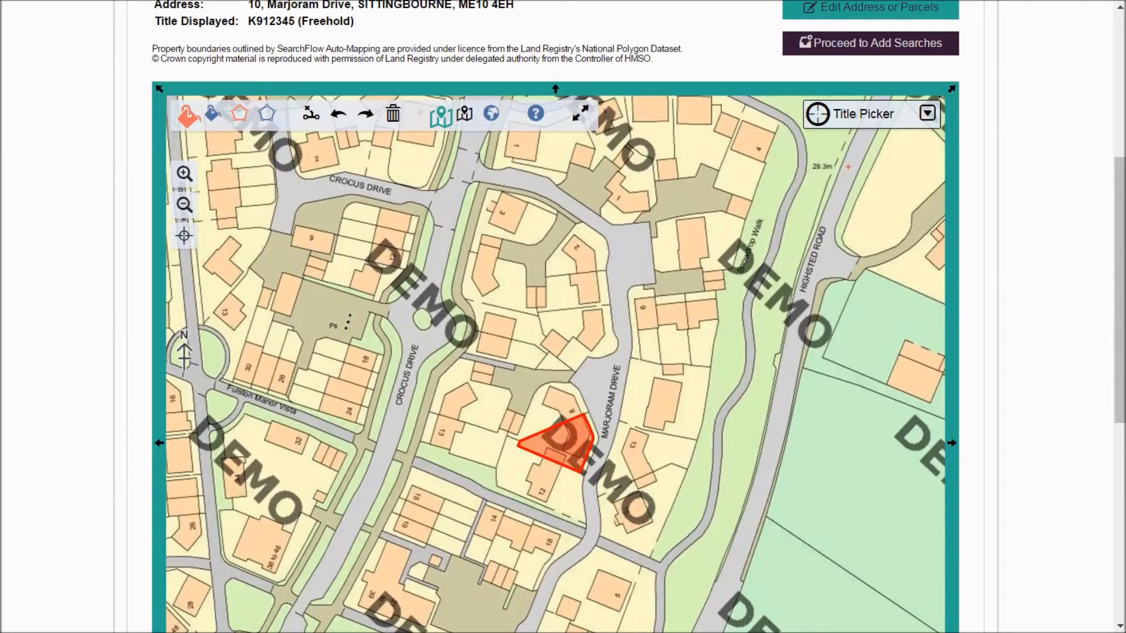
pyautogui.moveTo(1119, 290); pyautogui.dragTo(1120, 222)
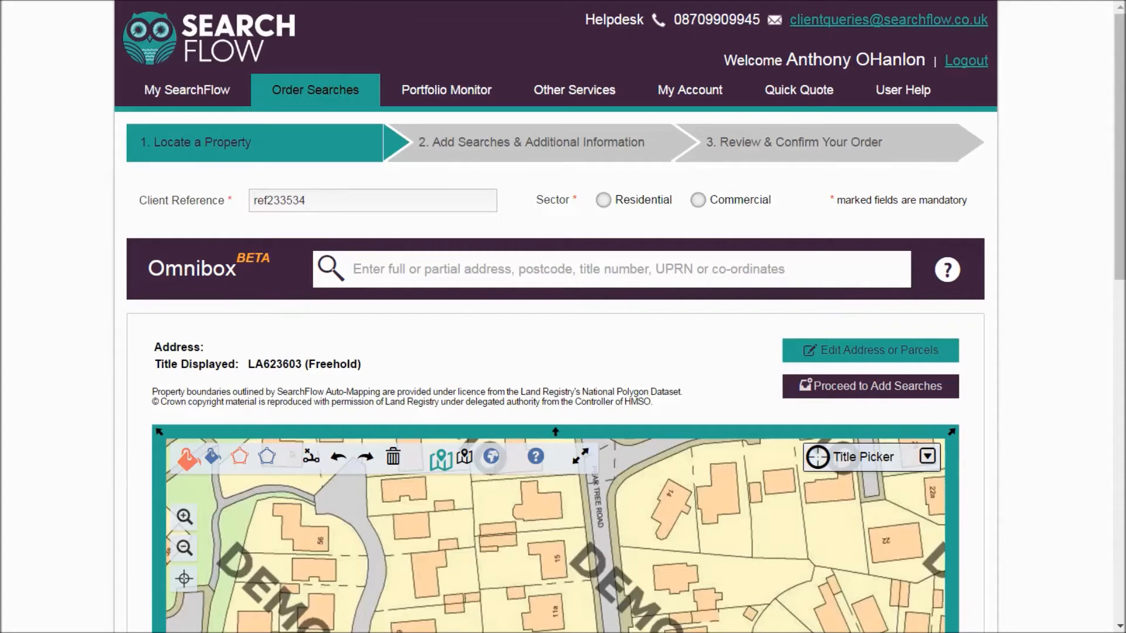
# - Locate the land by coordinates 357709,423287, select the matching result and inspect the area around it on the map
pyautogui.write('35')
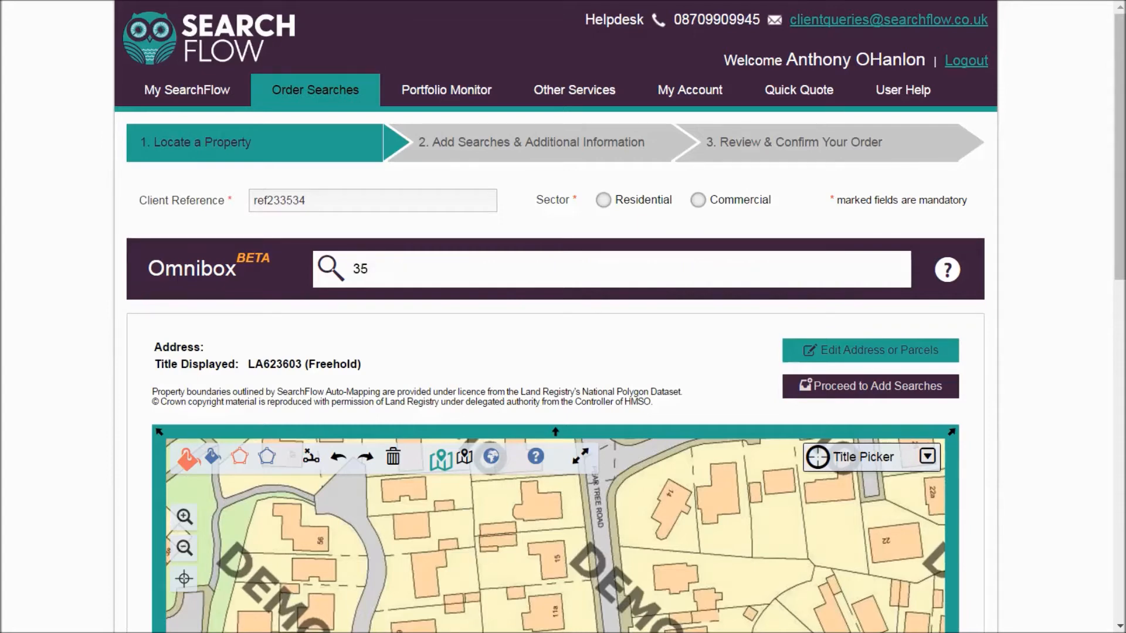
pyautogui.write('7709,423287')
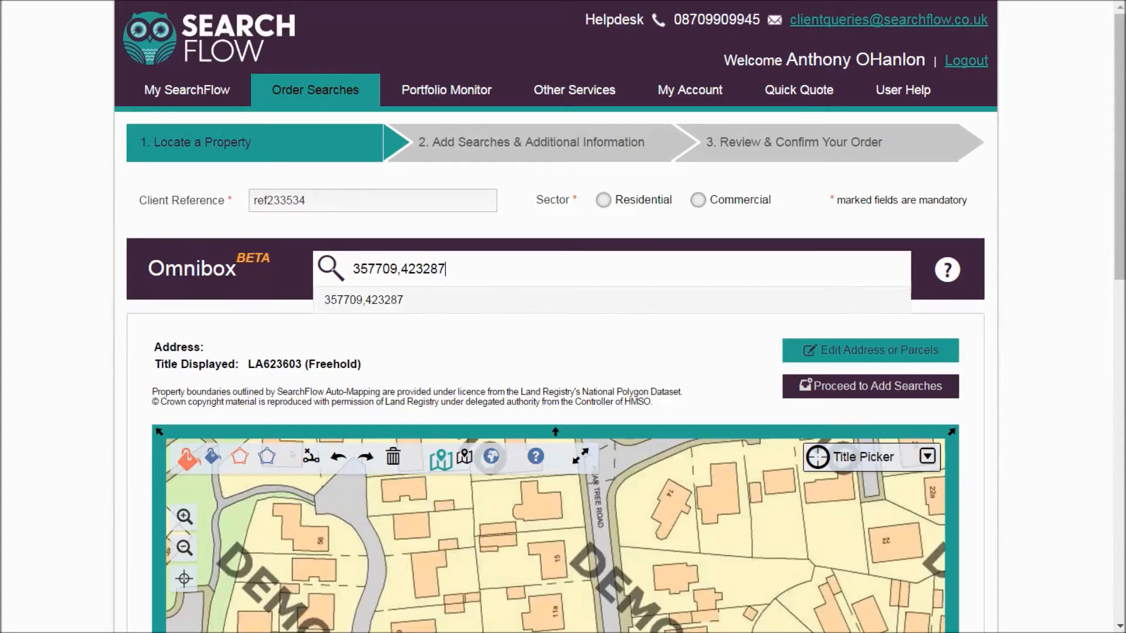
pyautogui.press('Down')
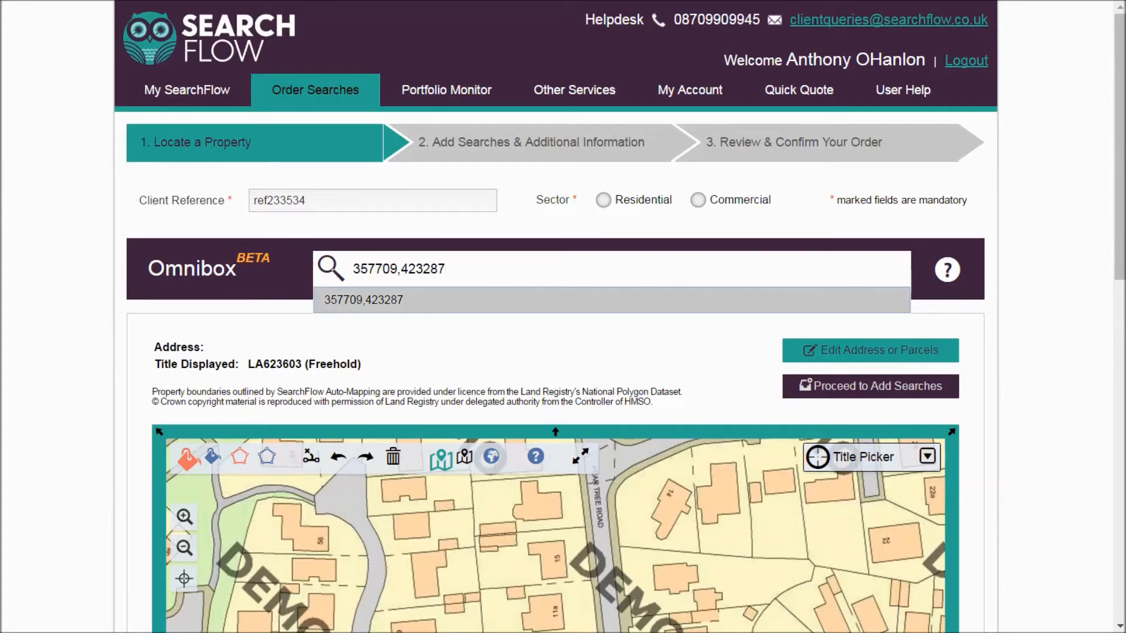
pyautogui.press('Return')
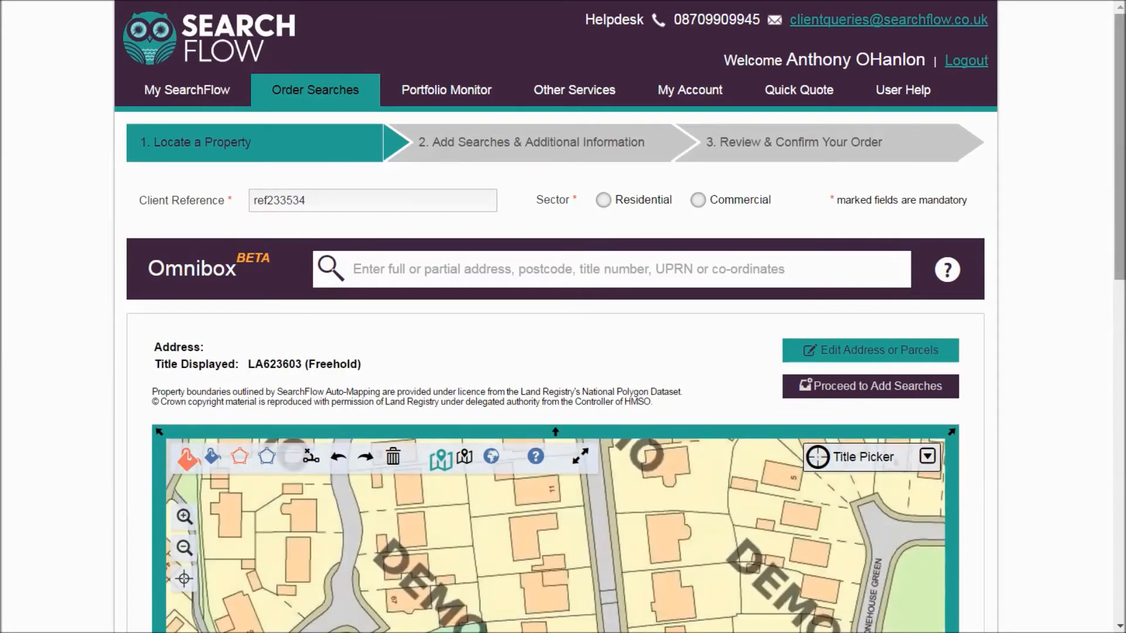
pyautogui.scroll(-6, 187, 176)
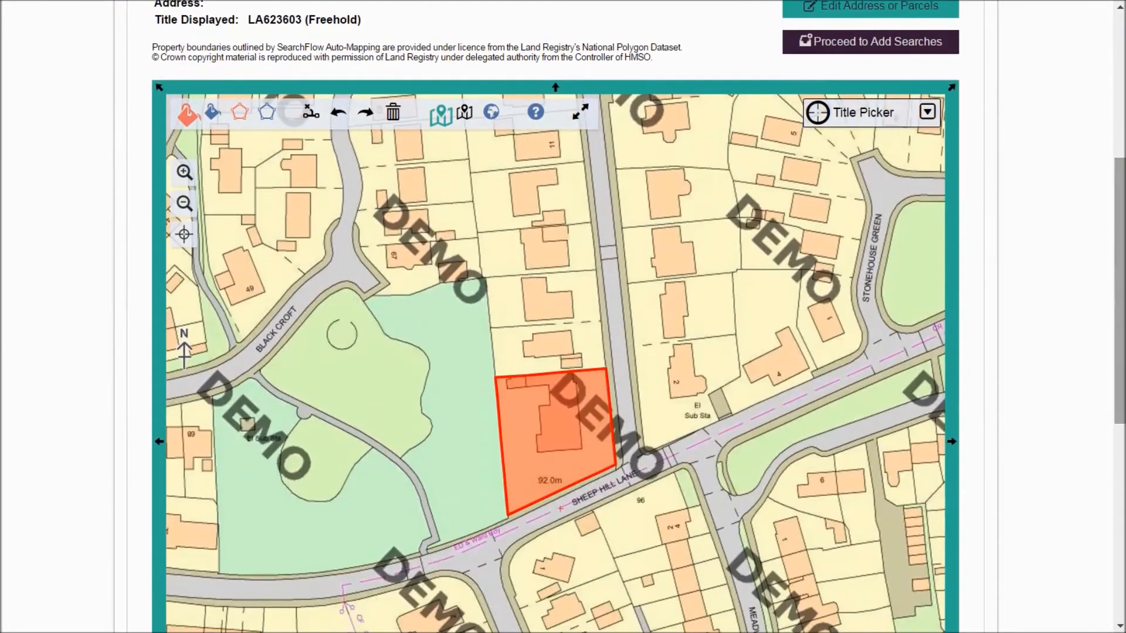
pyautogui.click(185, 204)
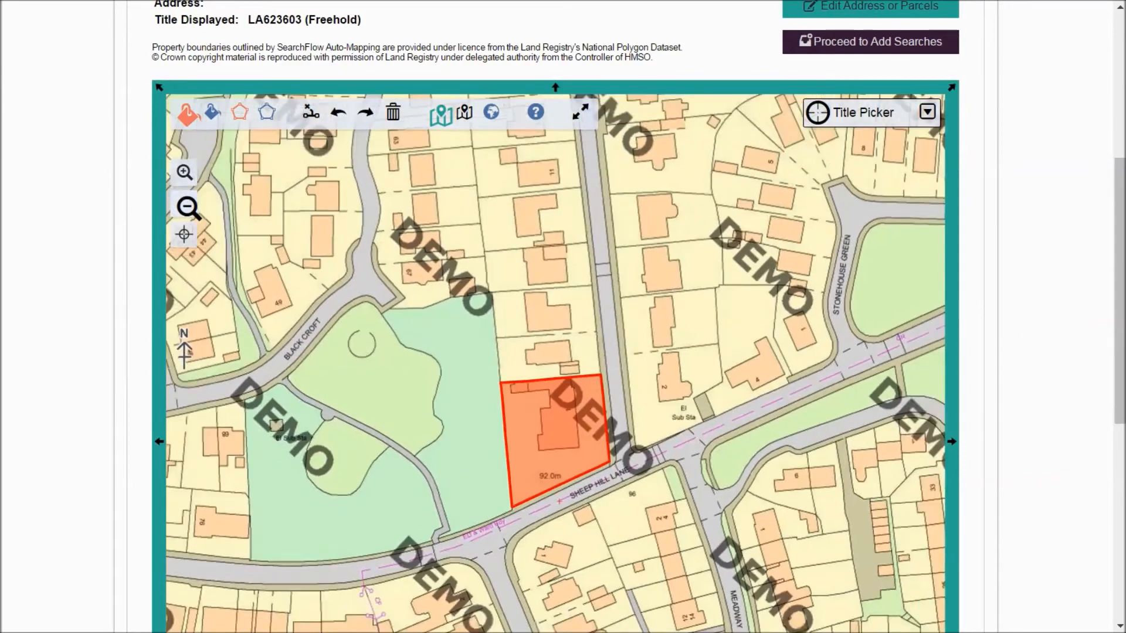
pyautogui.moveTo(562, 328); pyautogui.dragTo(456, 355)
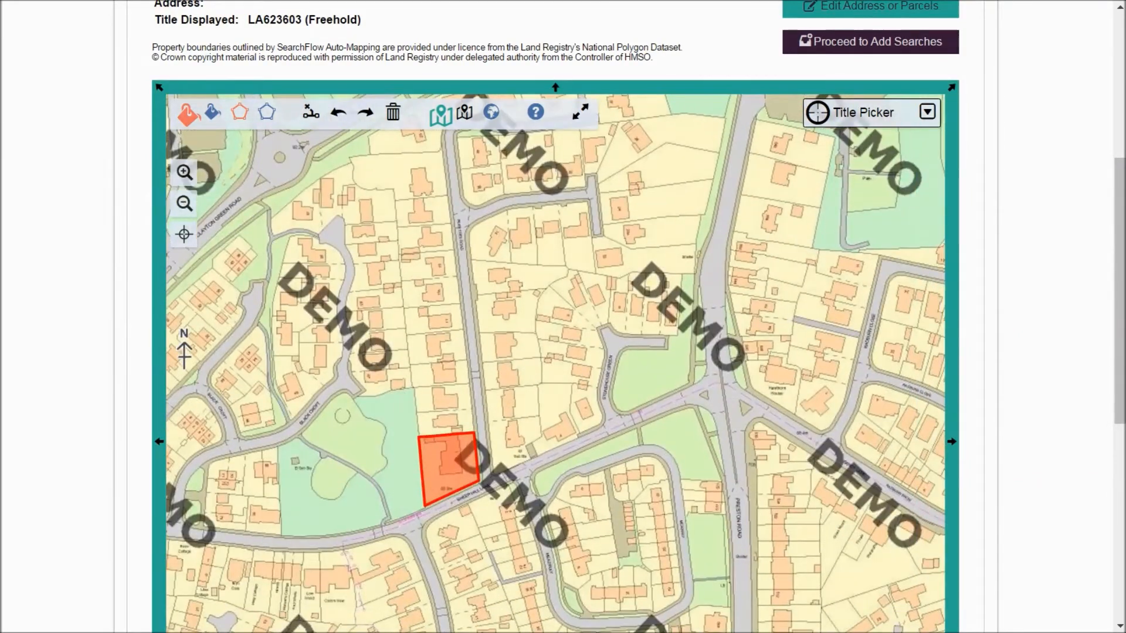
# - Look at the Edit Address form with its address and parcel fields, and close it without changes
pyautogui.scroll(4, 1118, 364)
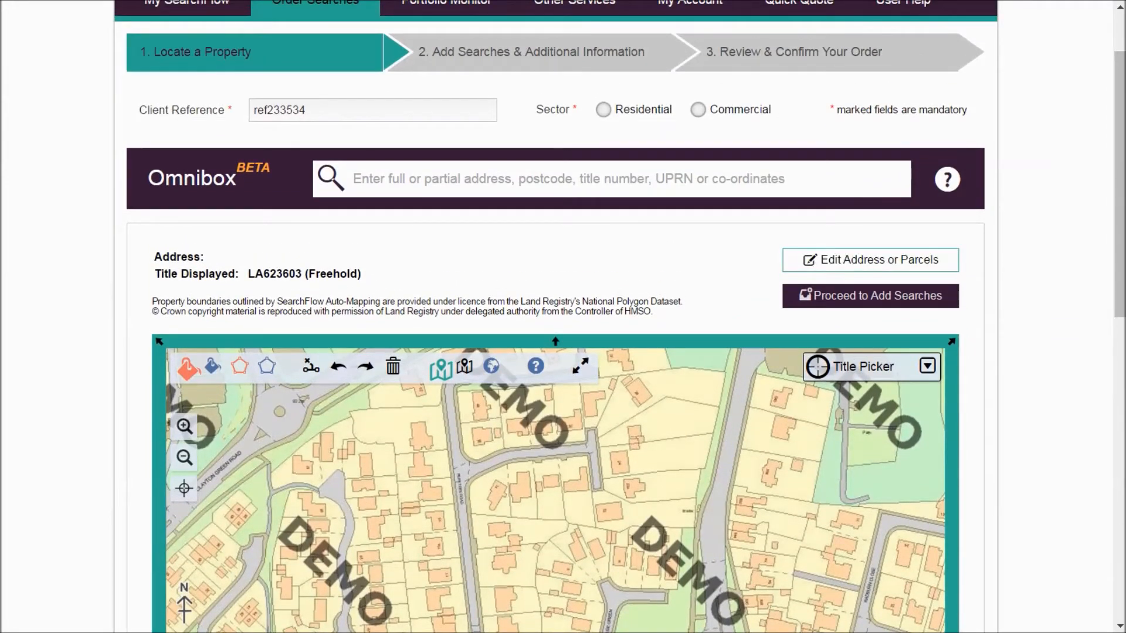
pyautogui.click(871, 259)
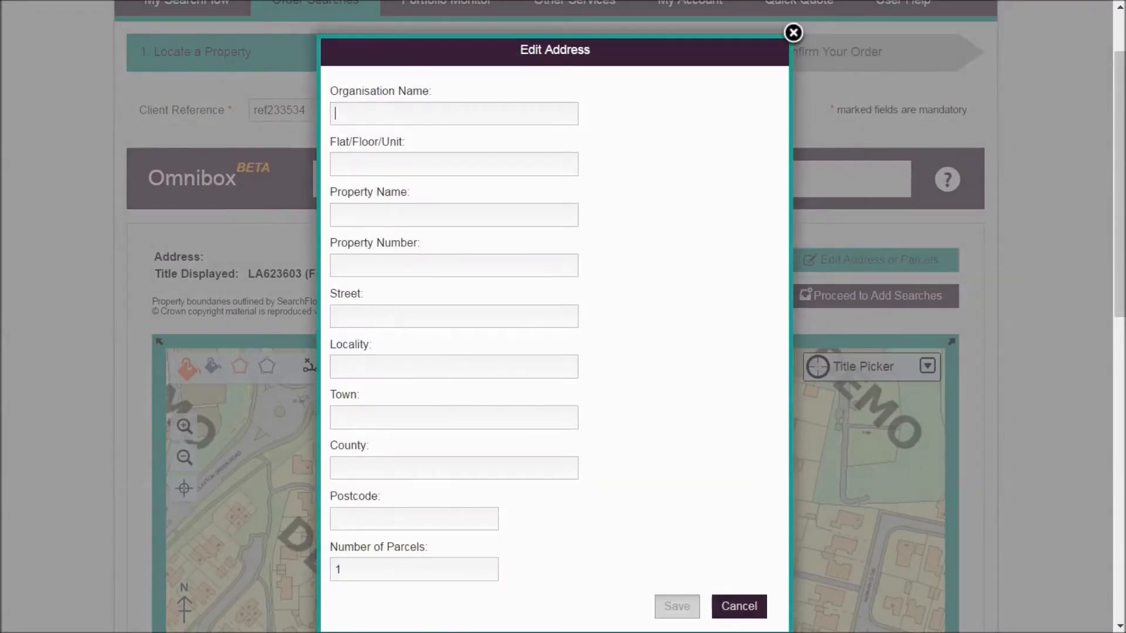
pyautogui.click(793, 33)
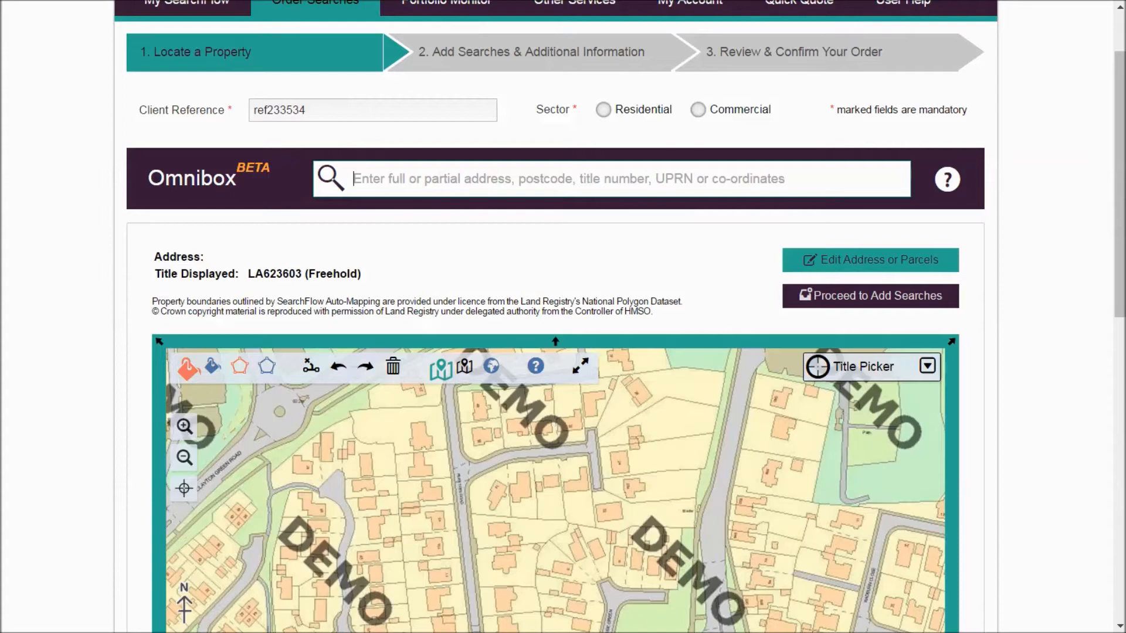
# - Locate the land by National Grid Reference ST1680NE, select the matching result and inspect the area around it on the map
pyautogui.click(354, 178)
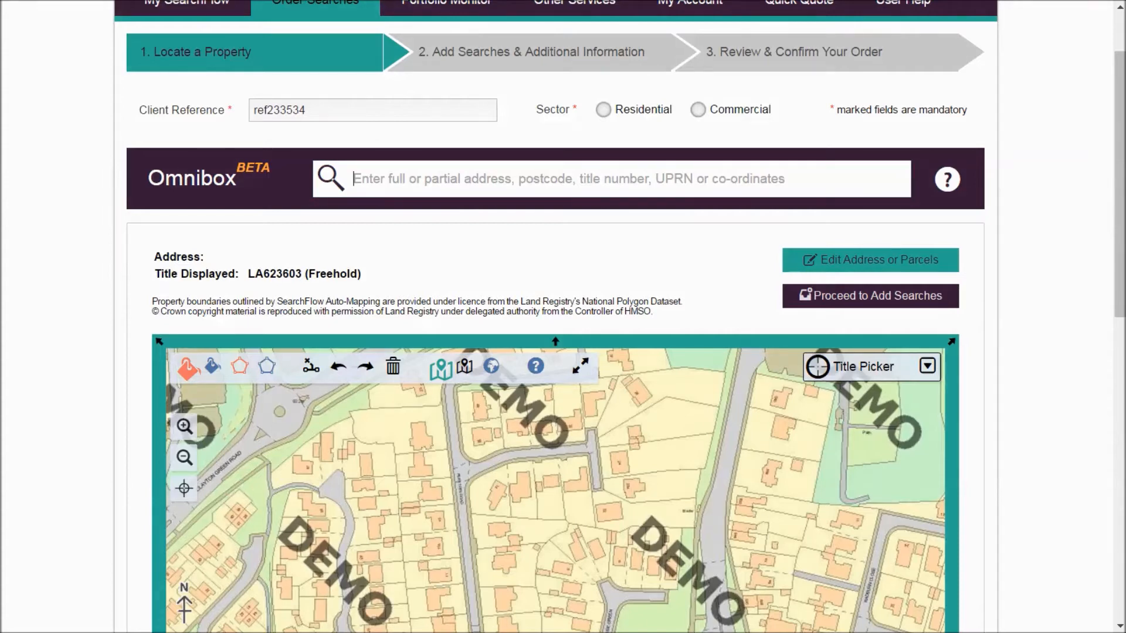
pyautogui.write('ST')
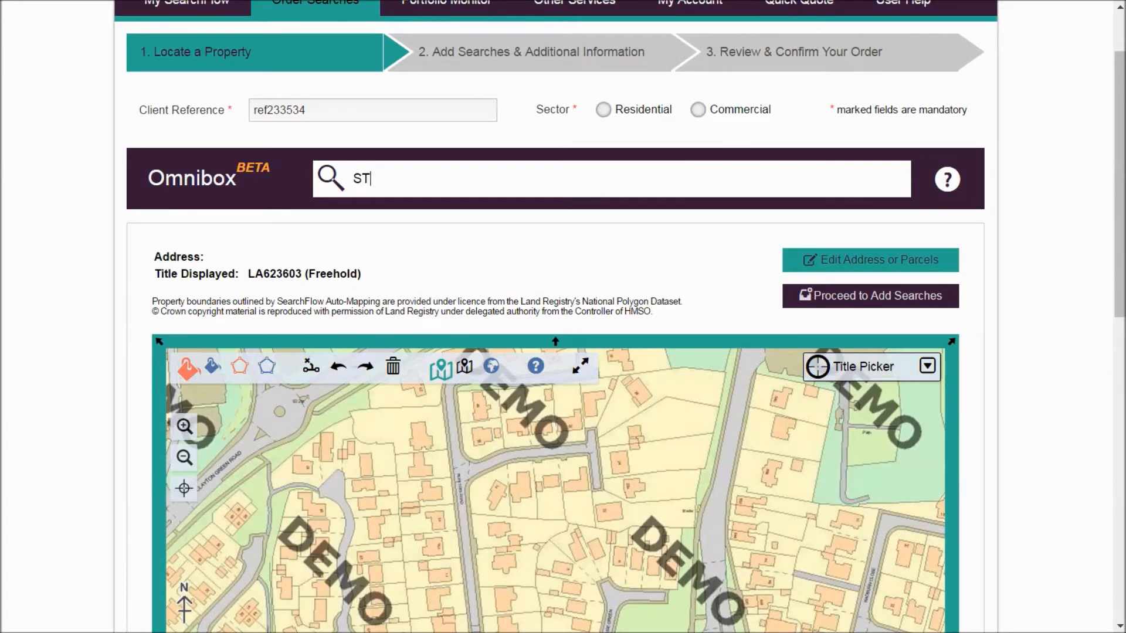
pyautogui.write('1680NE')
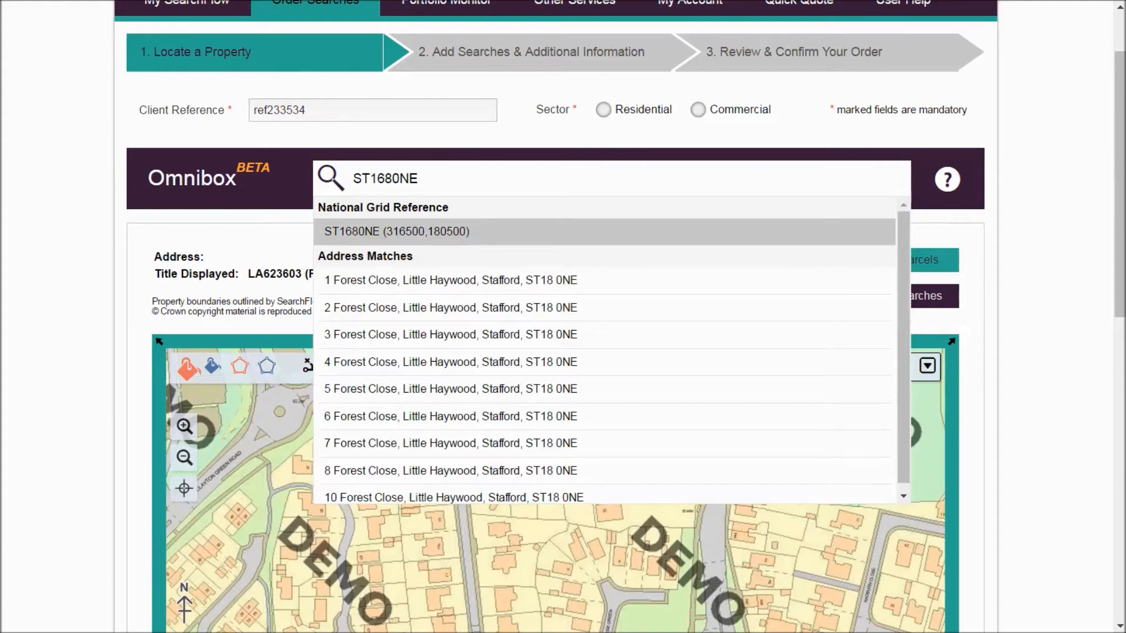
pyautogui.press('Return')
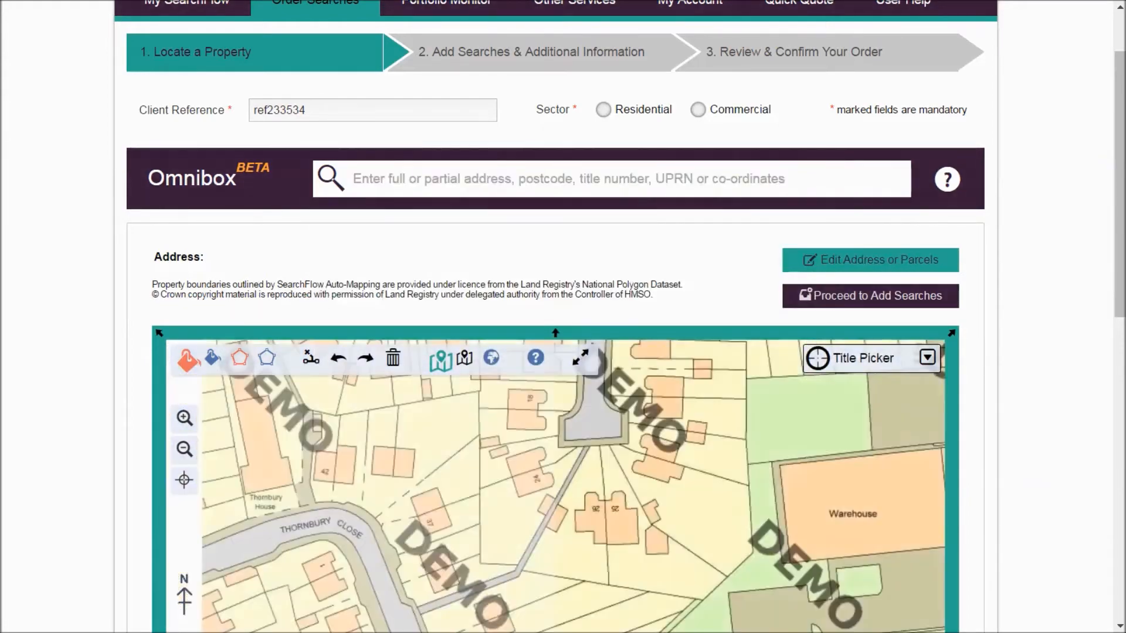
pyautogui.scroll(-5, 563, 317)
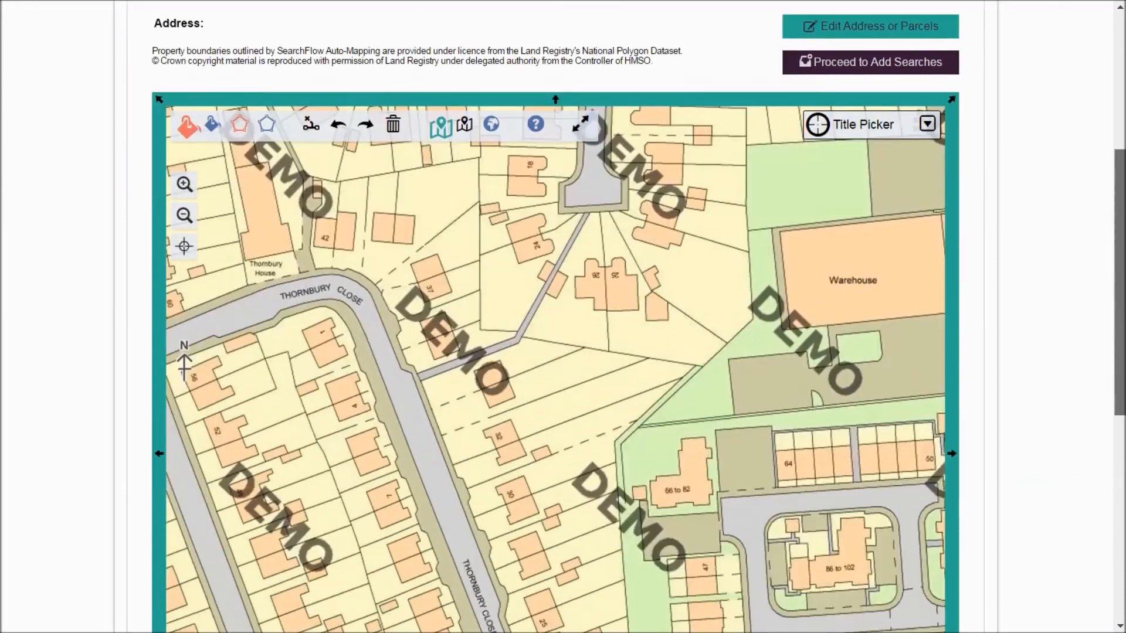
pyautogui.scroll(3, 562, 317)
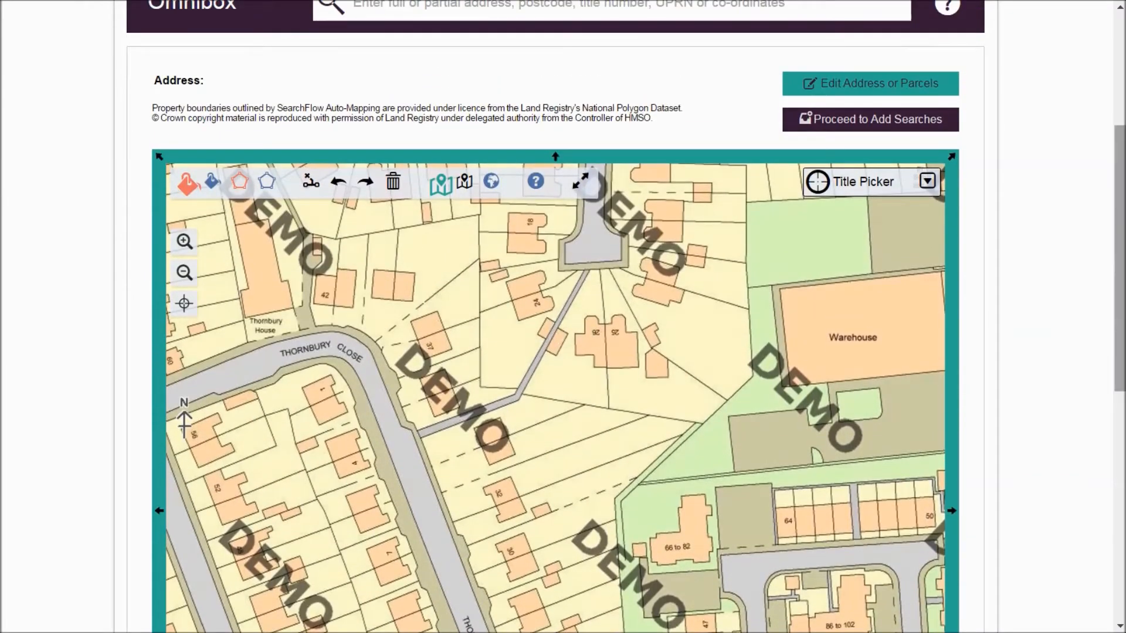
pyautogui.scroll(-2, 563, 317)
pyautogui.scroll(1, 563, 316)
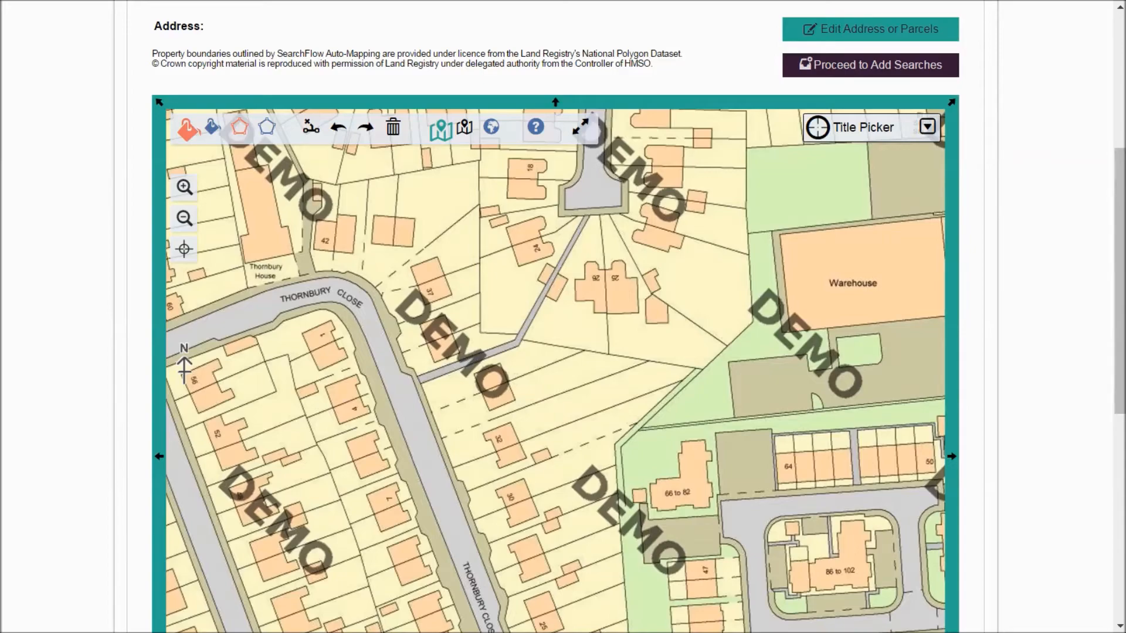
pyautogui.scroll(3, 563, 317)
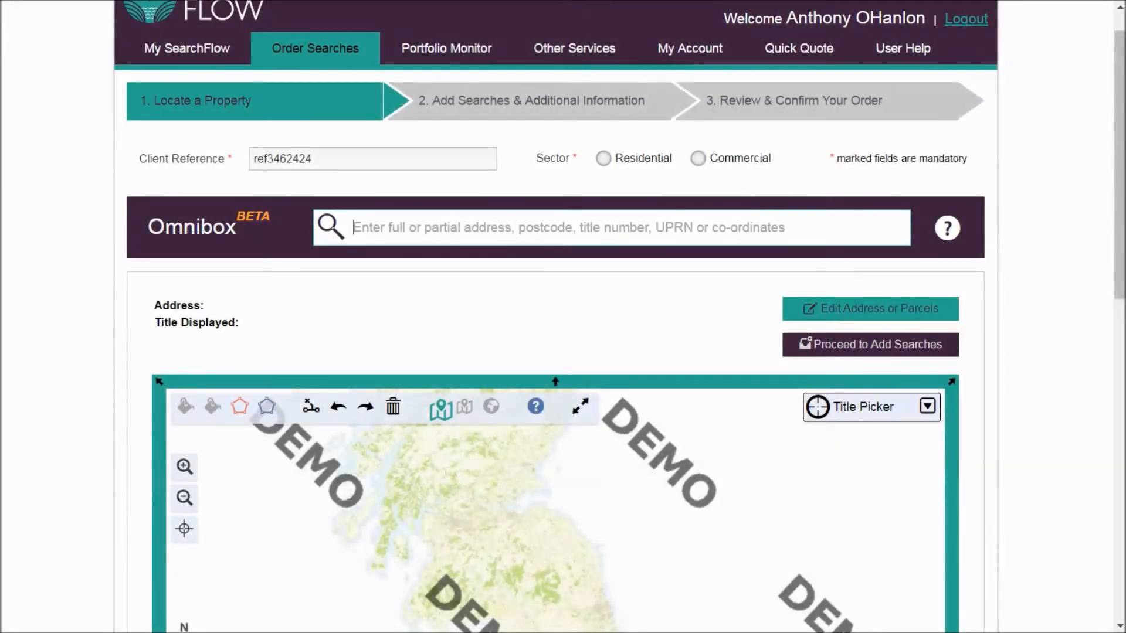
# - Locate the property by the company name "searchflow", select the matching result and view its boundary and registered titles
pyautogui.write('searchflow')
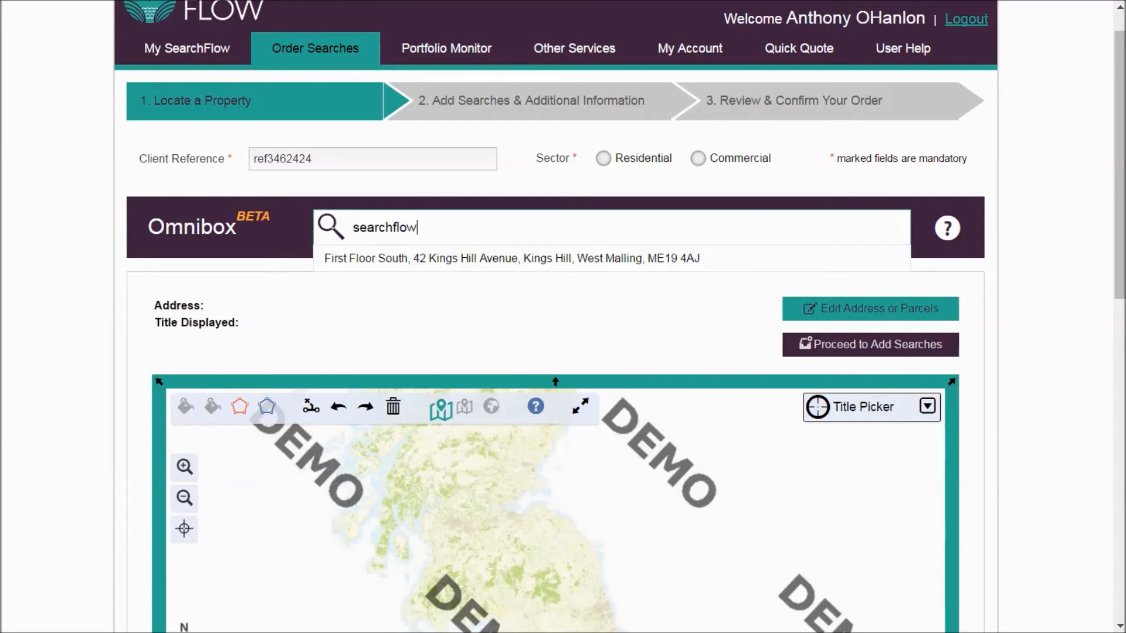
pyautogui.click(512, 258)
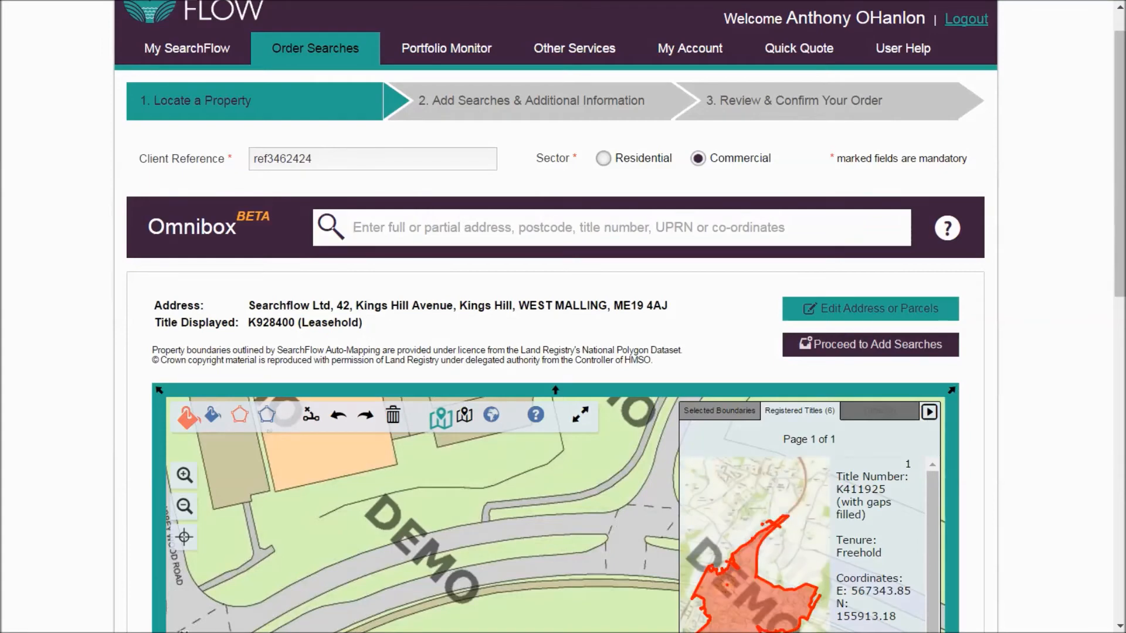
pyautogui.scroll(-5, 555, 352)
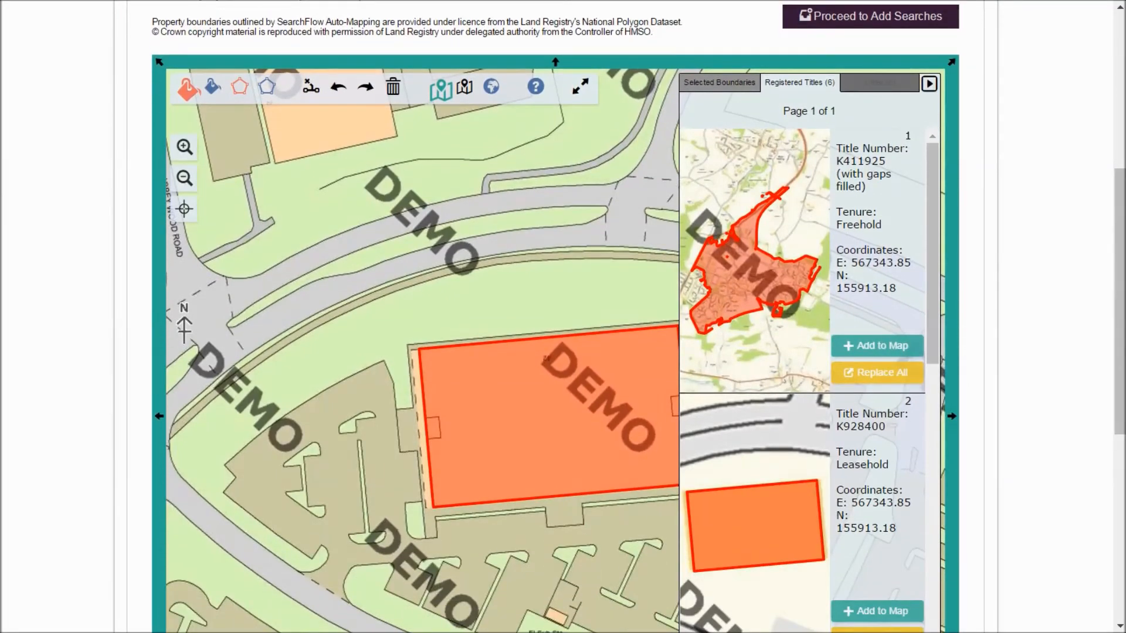
# - Locate the property by UPRN 10020, select the matching UPRN result and view its boundary on the map
pyautogui.scroll(4, 546, 358)
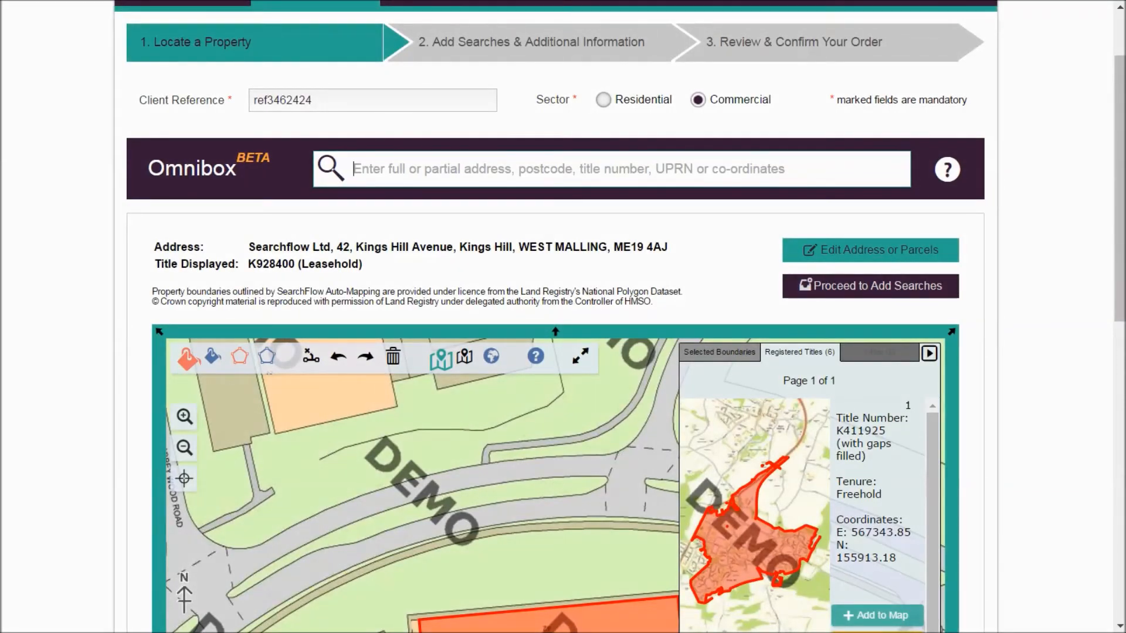
pyautogui.write('10020')
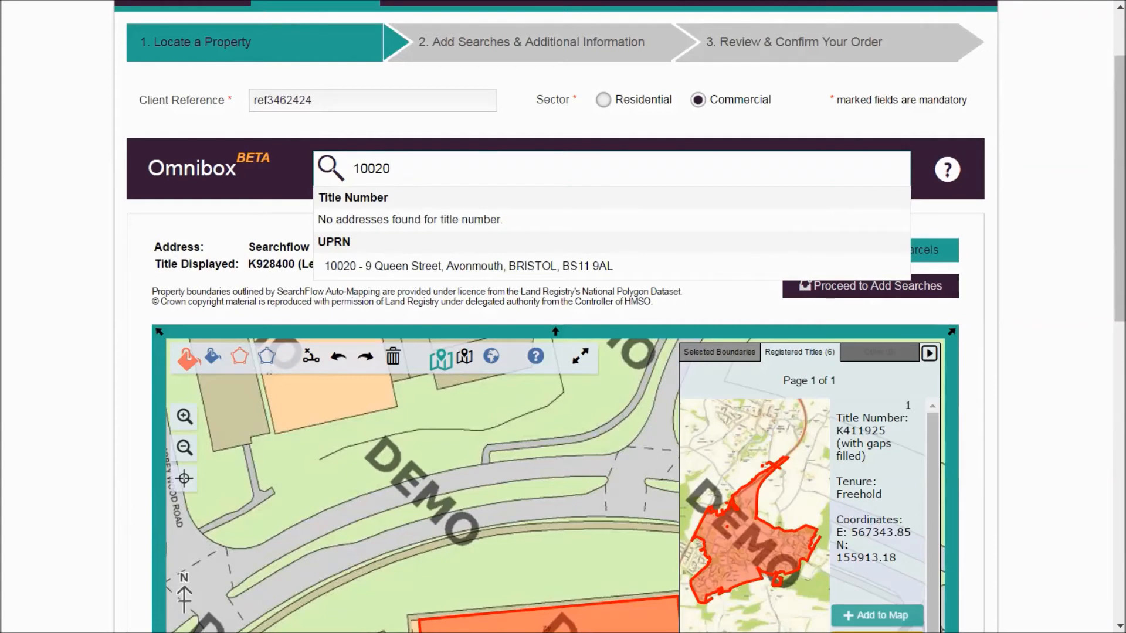
pyautogui.press('Down')
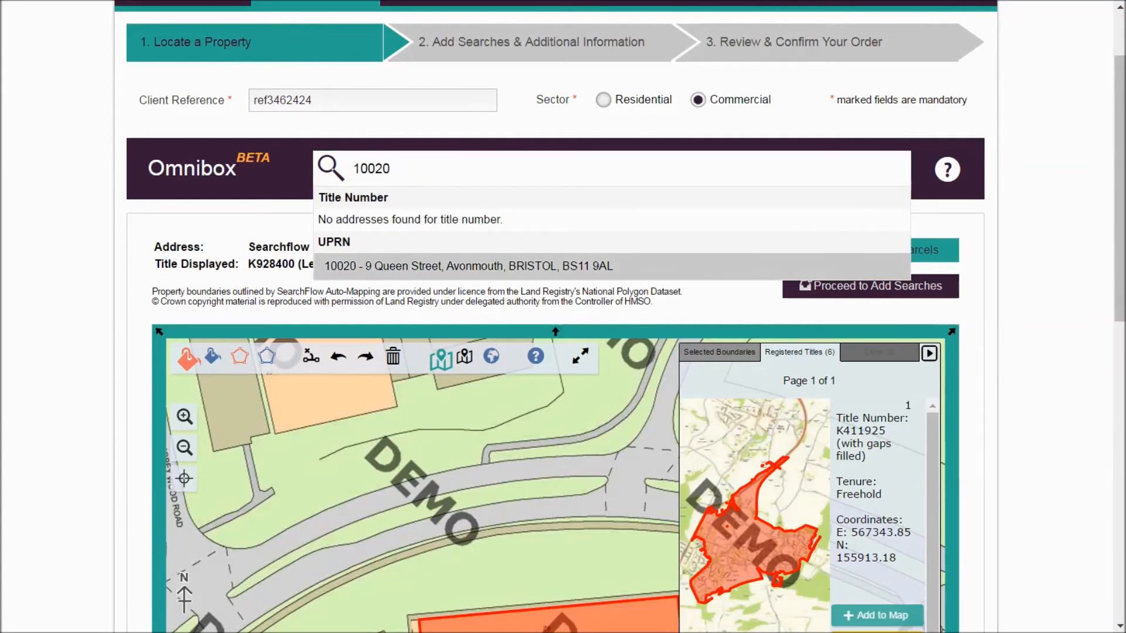
pyautogui.press('Return')
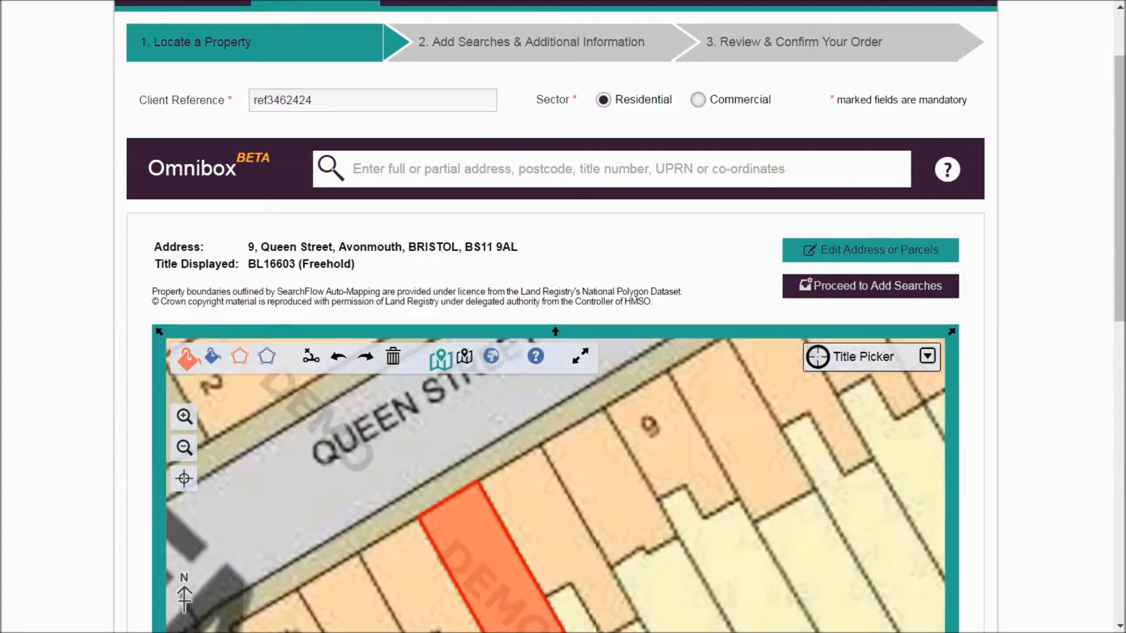
pyautogui.moveTo(1119, 188); pyautogui.dragTo(1119, 276)
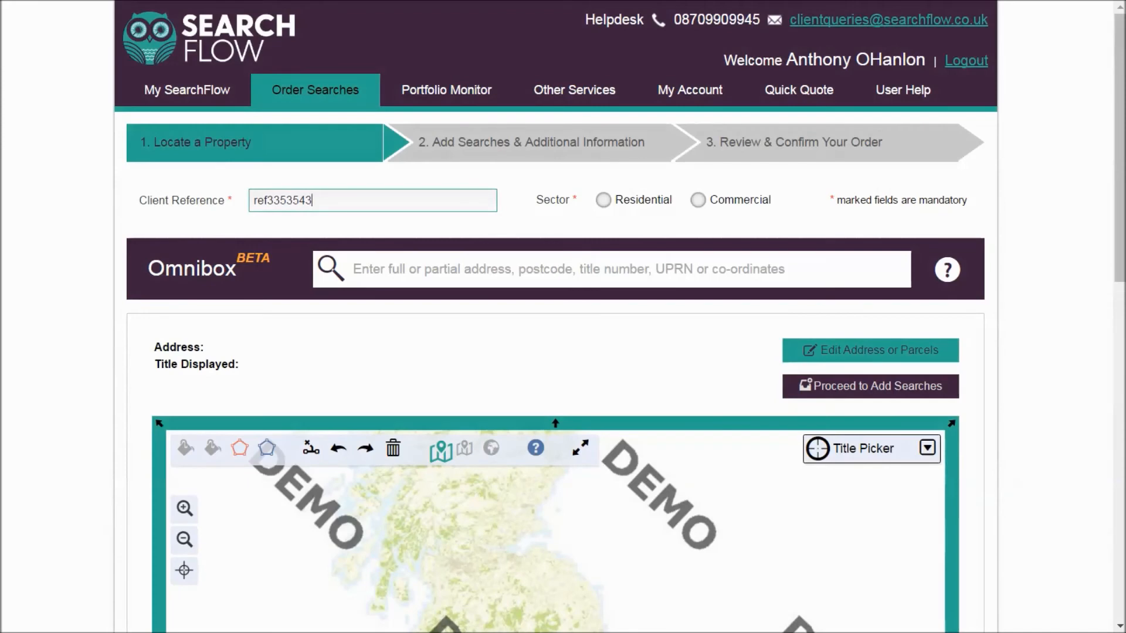
# - Locate the site manually on the national map, zooming and panning to the Works beside Hooton House near Ellesmere Port
pyautogui.click(354, 269)
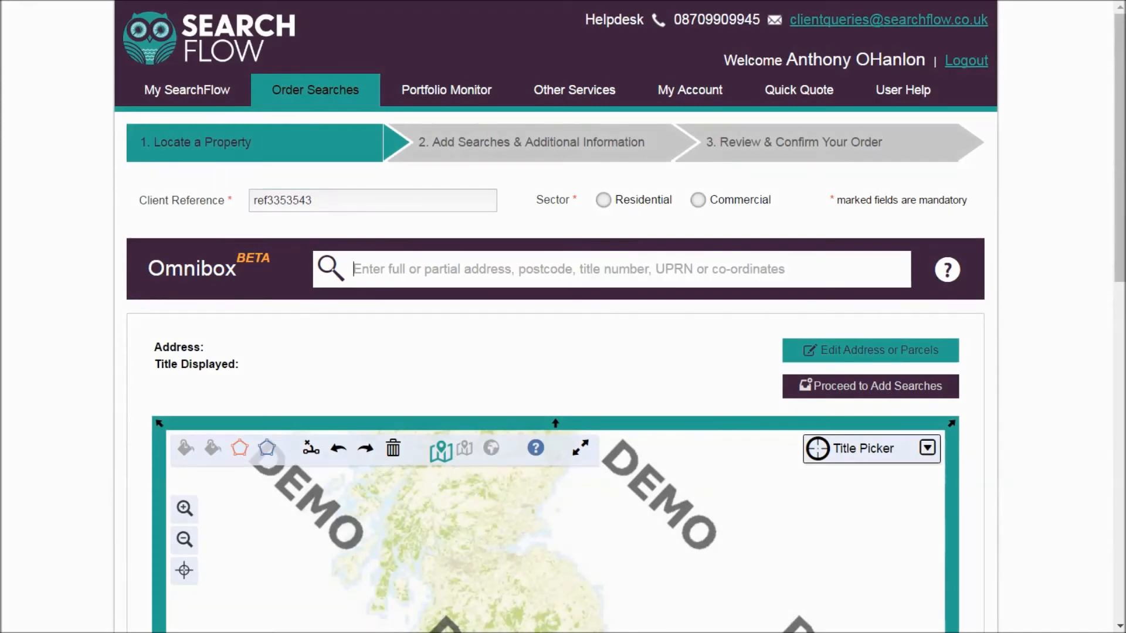
pyautogui.moveTo(1119, 148); pyautogui.dragTo(1119, 317)
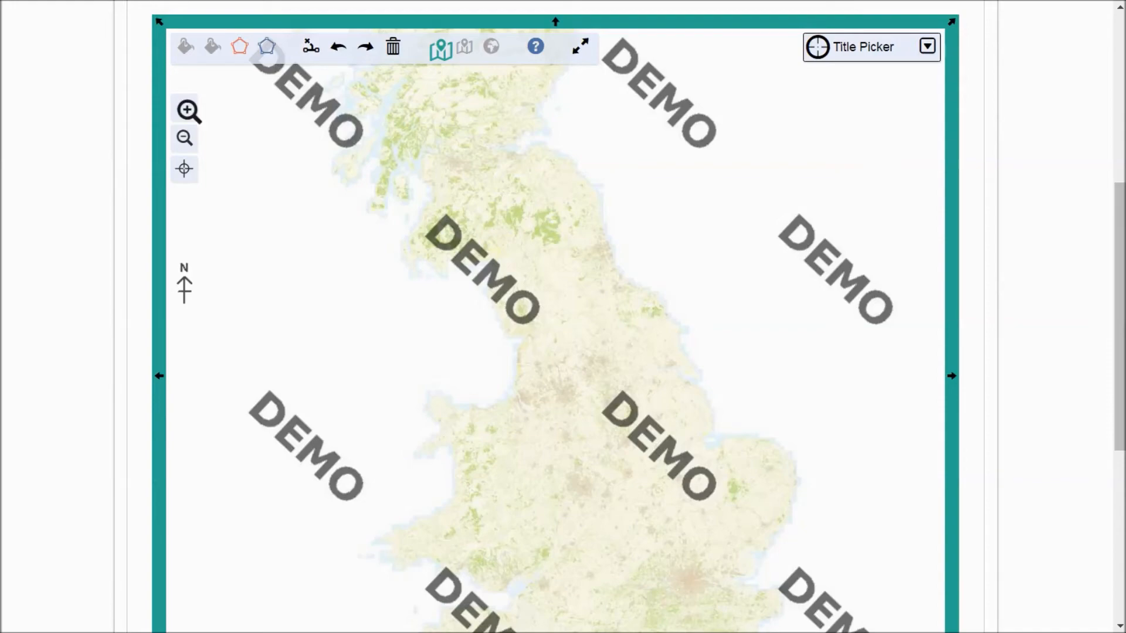
pyautogui.click(185, 106)
pyautogui.click(185, 108)
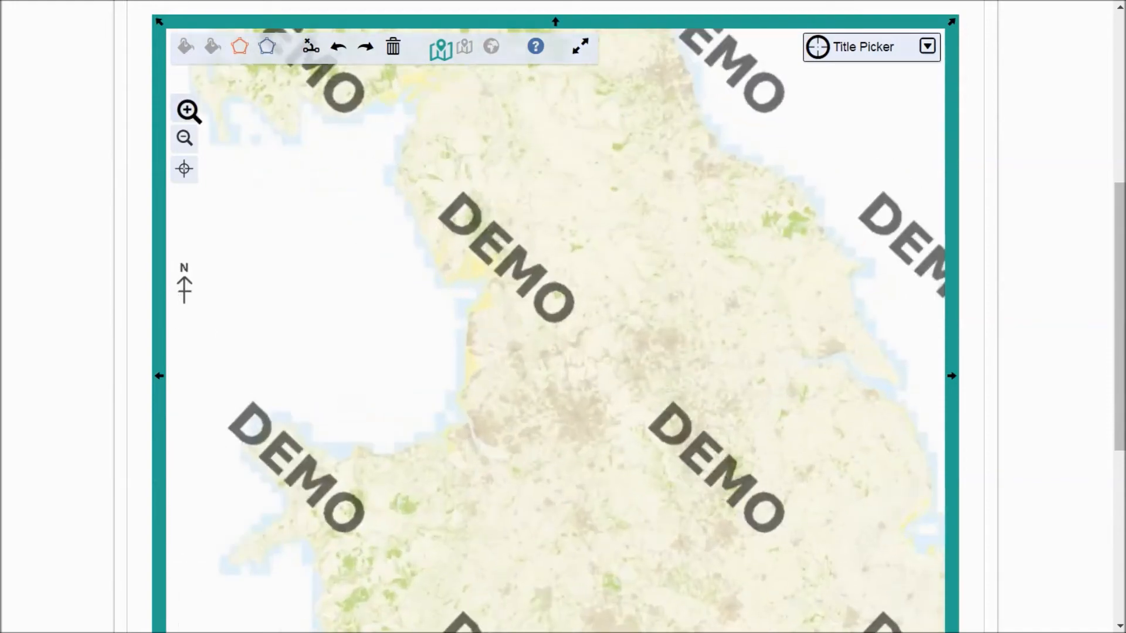
pyautogui.moveTo(422, 446); pyautogui.dragTo(556, 216)
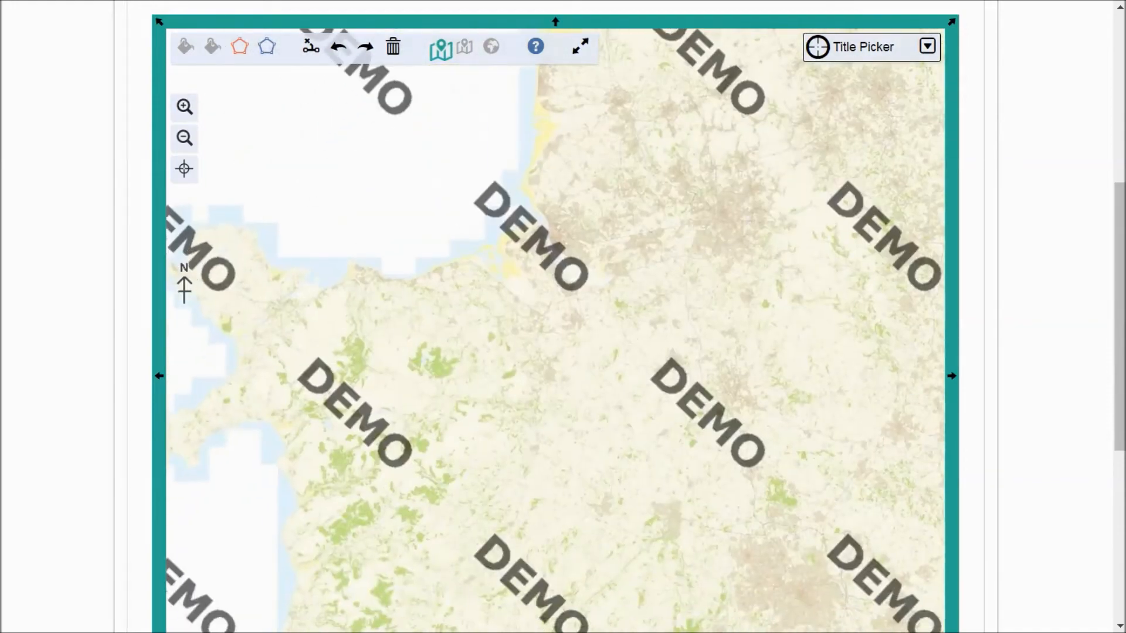
pyautogui.click(186, 109)
pyautogui.click(187, 109)
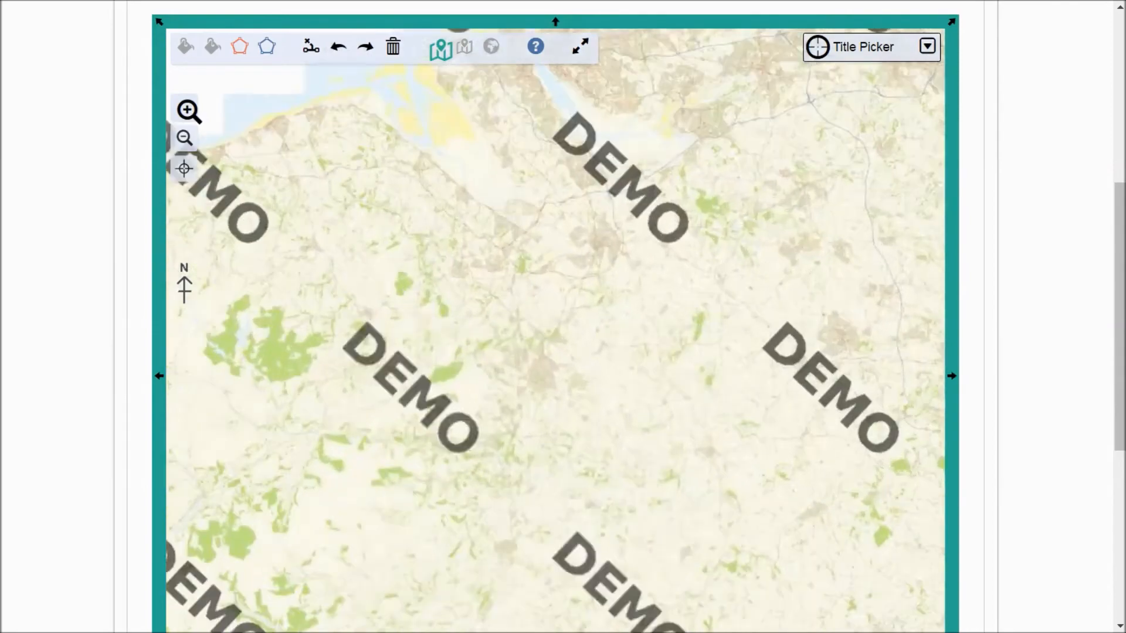
pyautogui.moveTo(446, 217); pyautogui.dragTo(492, 499)
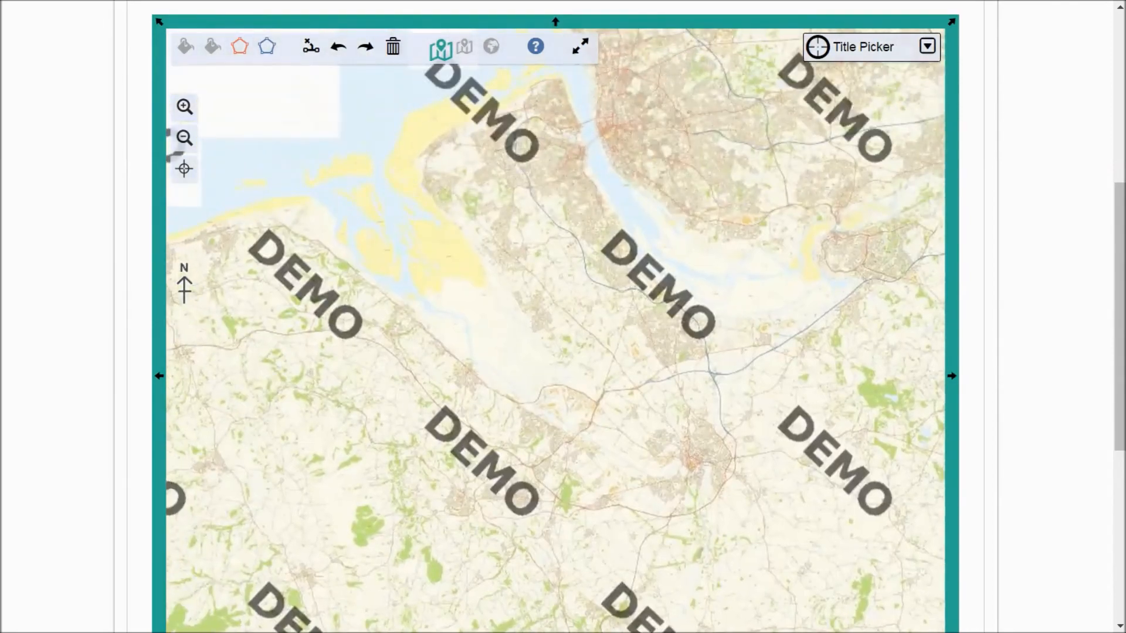
pyautogui.click(187, 109)
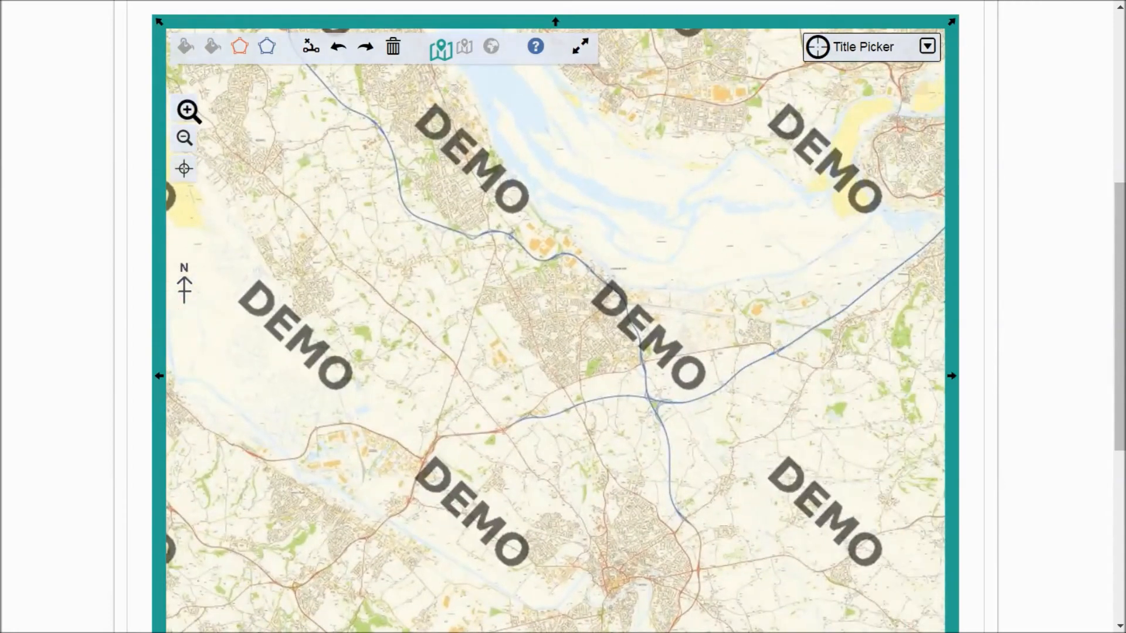
pyautogui.click(185, 107)
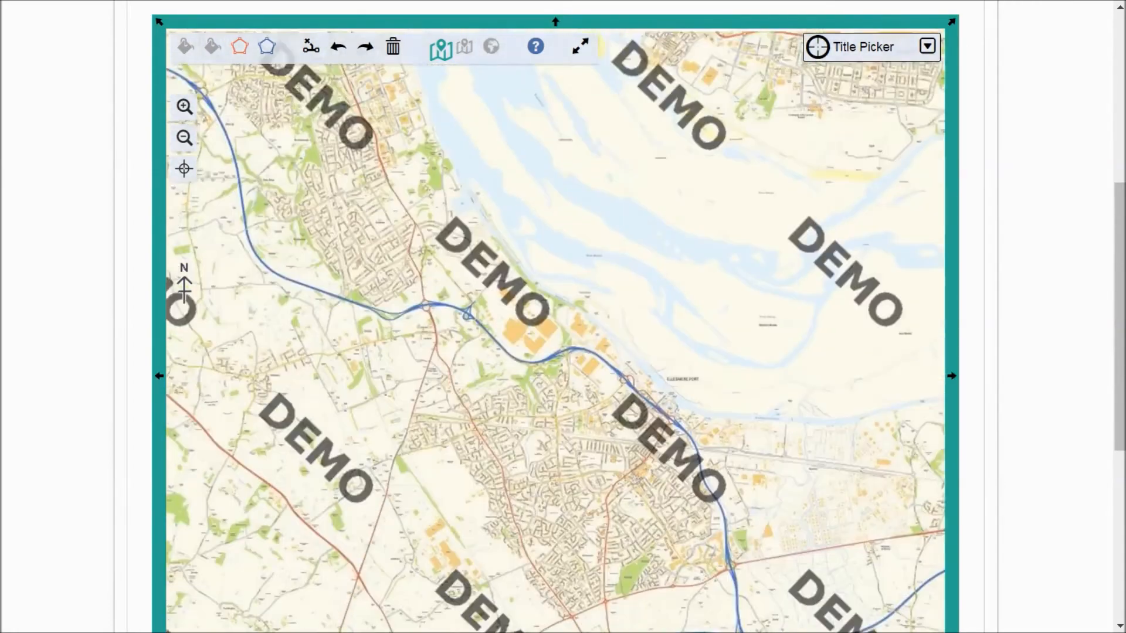
pyautogui.click(187, 110)
pyautogui.click(187, 110)
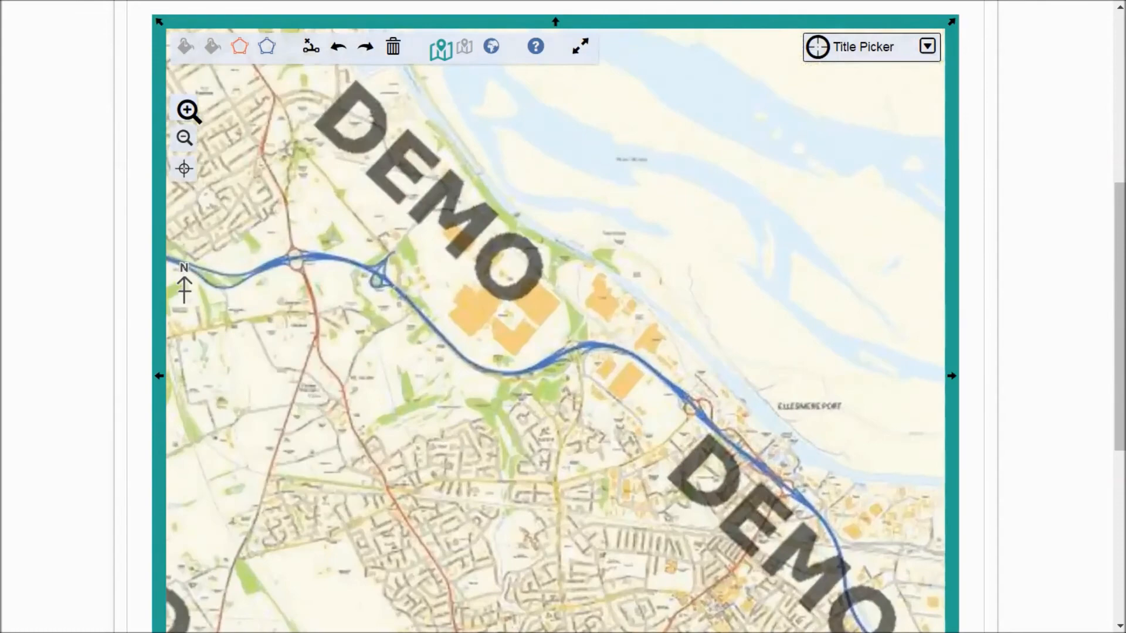
pyautogui.click(187, 110)
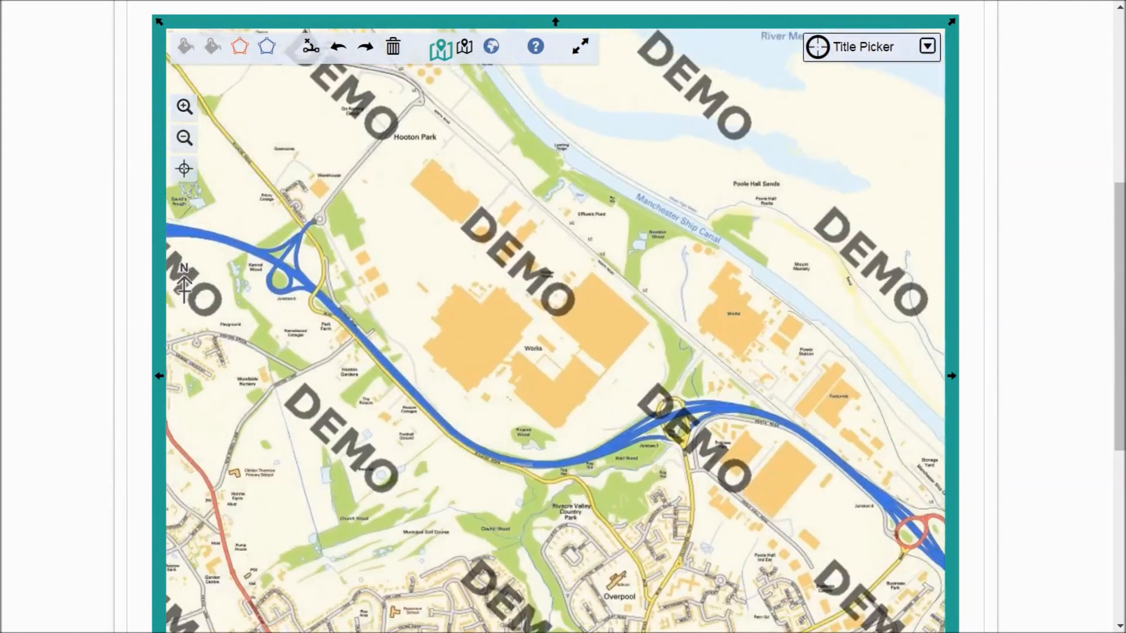
pyautogui.moveTo(363, 264)
pyautogui.mouseDown()
pyautogui.moveTo(501, 349)
pyautogui.moveTo(504, 309)
pyautogui.moveTo(373, 249)
pyautogui.mouseUp()
pyautogui.click(186, 109)
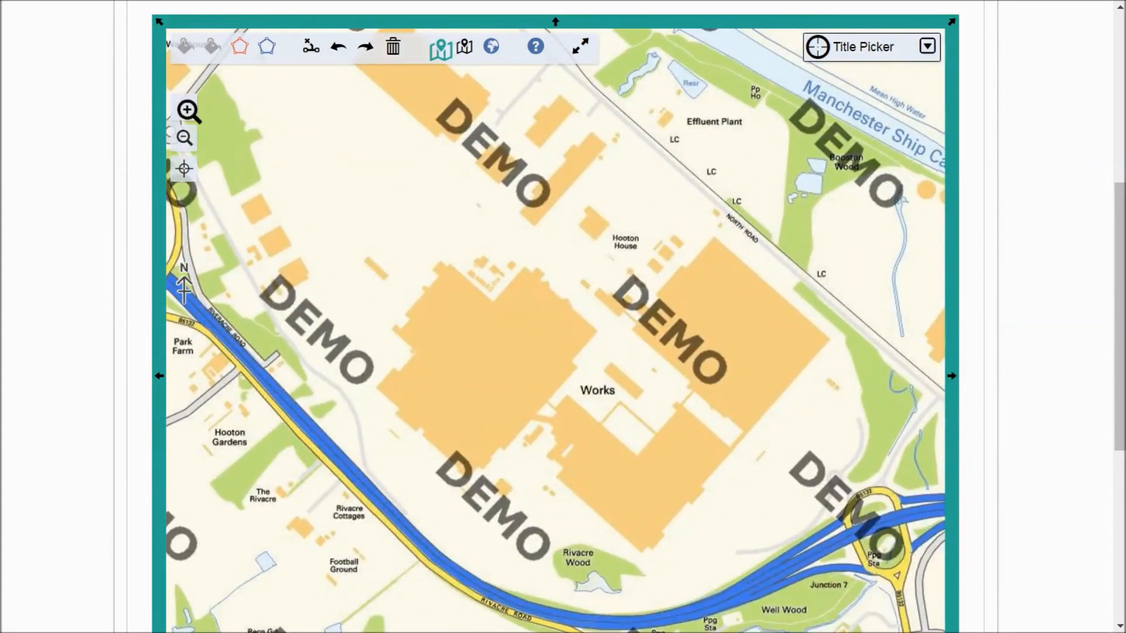
pyautogui.click(185, 108)
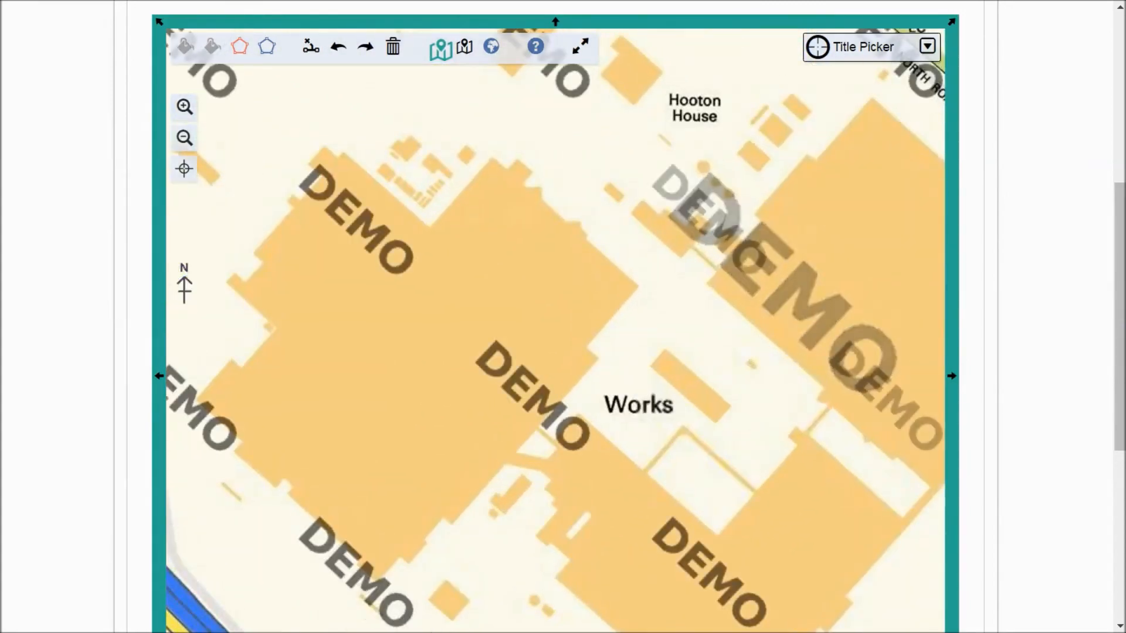
# - Return to the Omnibox and locate the Gala Close property in Liverpool
pyautogui.moveTo(1120, 316); pyautogui.dragTo(1120, 201)
pyautogui.click(871, 219)
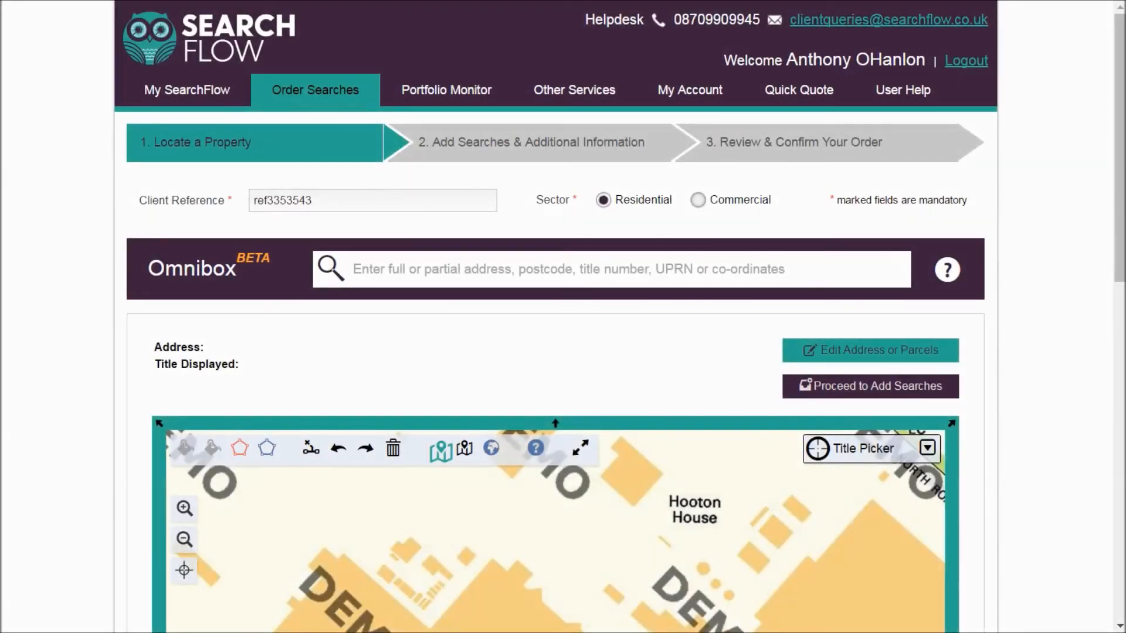
pyautogui.click(373, 201)
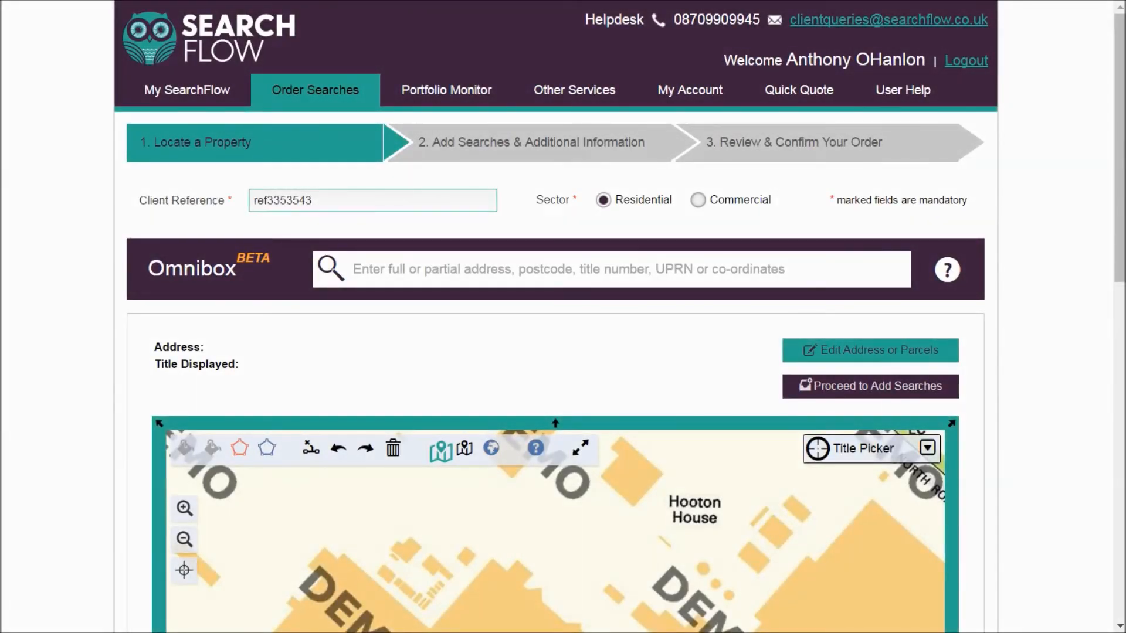
pyautogui.click(611, 269)
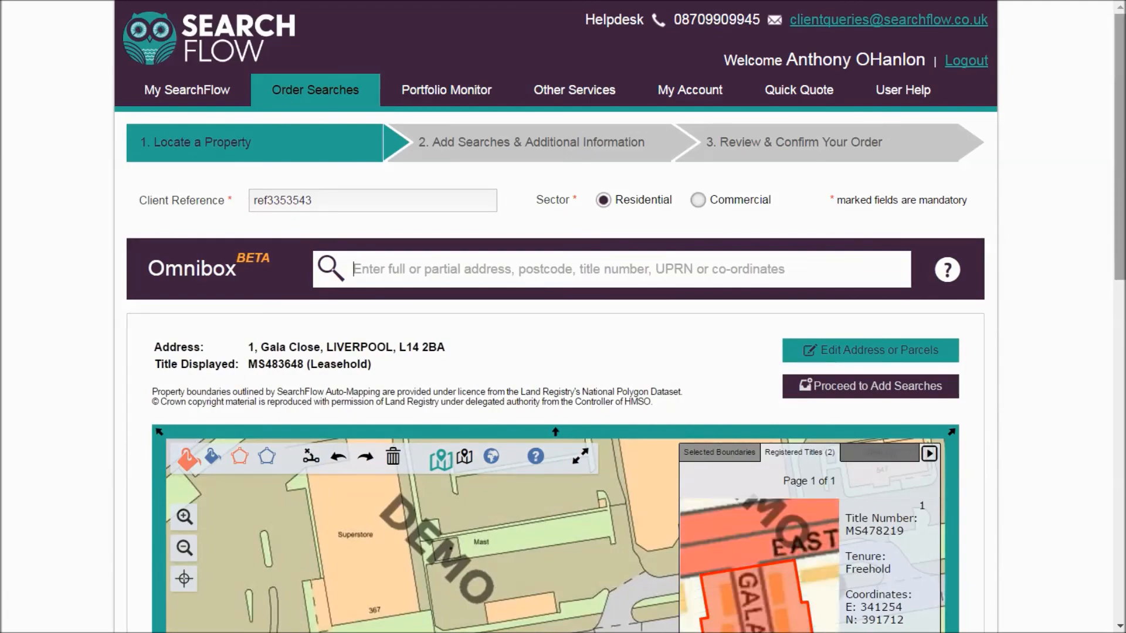
# - Open the plan upload section for the order and answer No to the question about a new build or plot of land
pyautogui.scroll(-12, 184, 9)
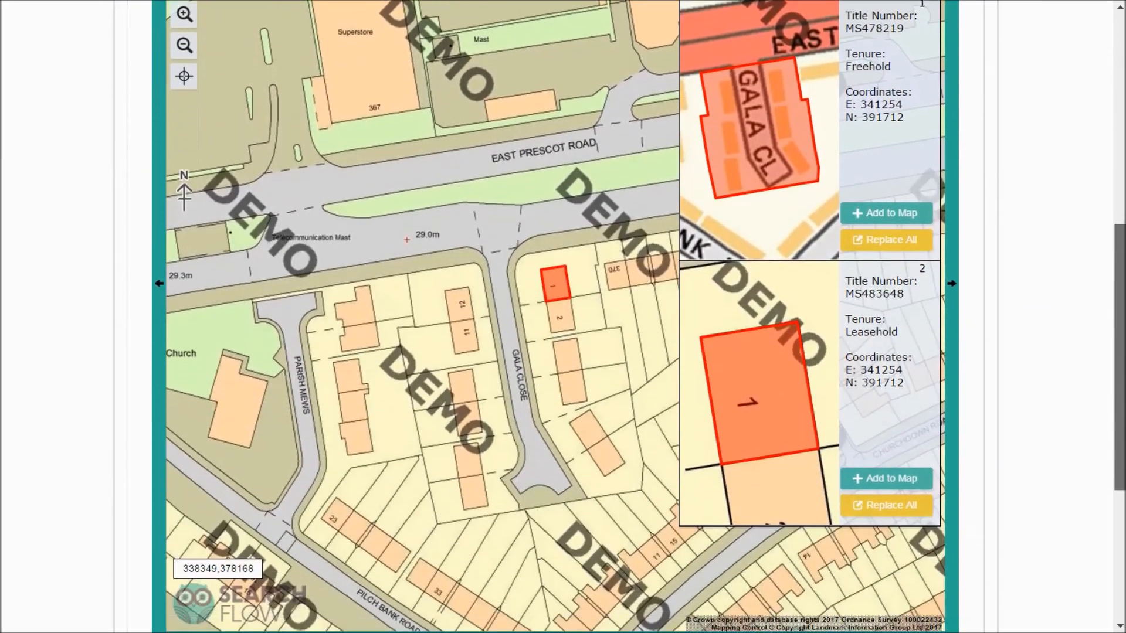
pyautogui.scroll(-2, 185, 9)
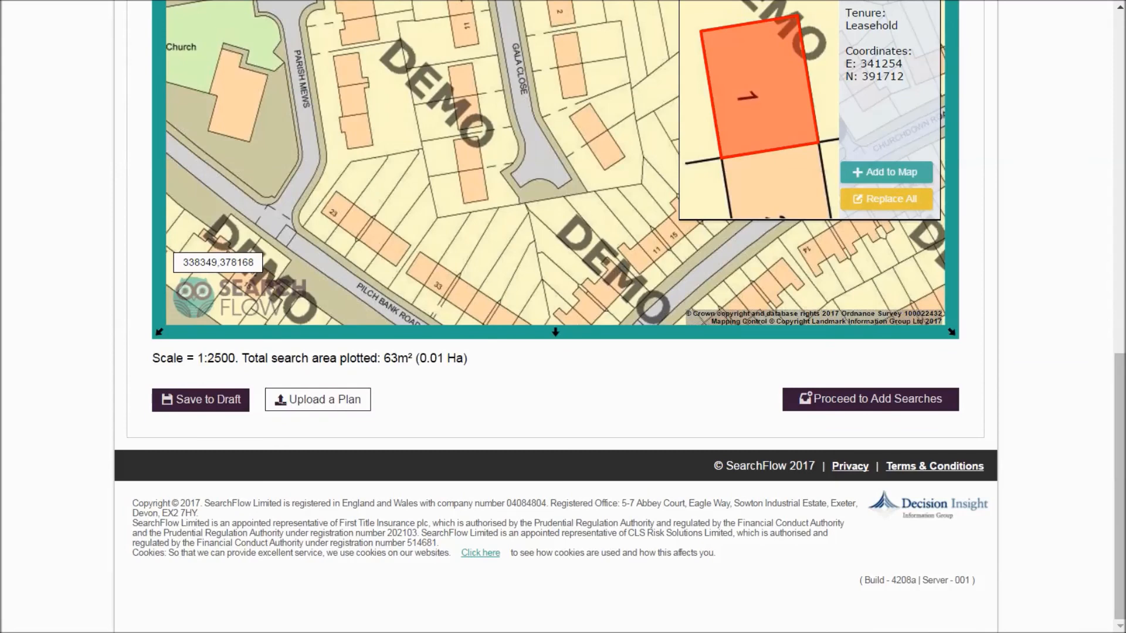
pyautogui.click(317, 399)
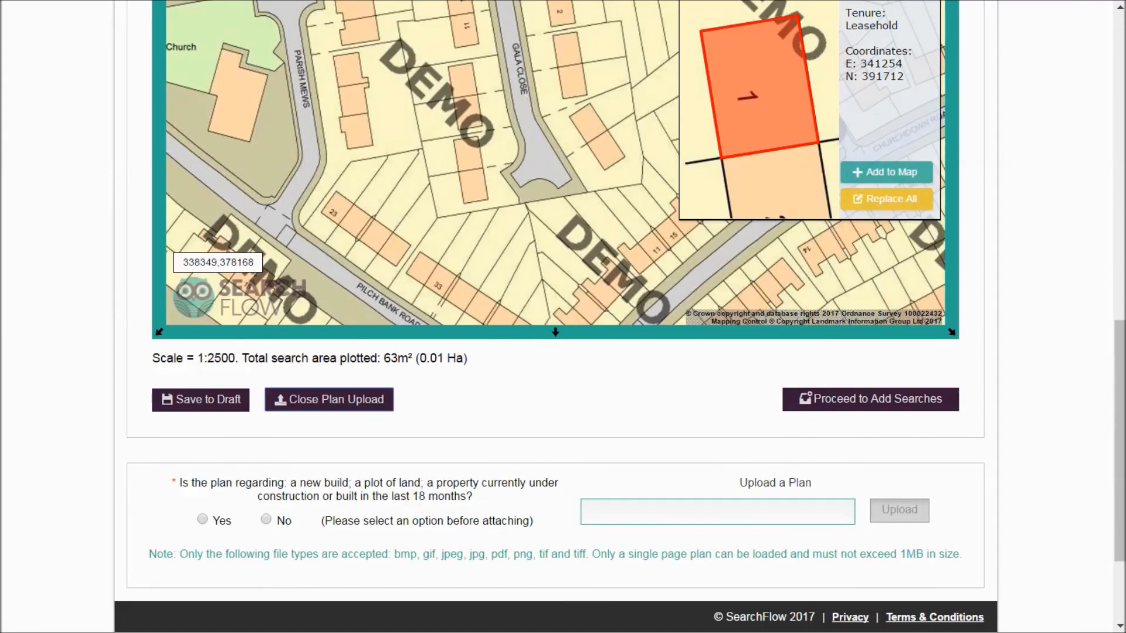
pyautogui.scroll(-3, 556, 317)
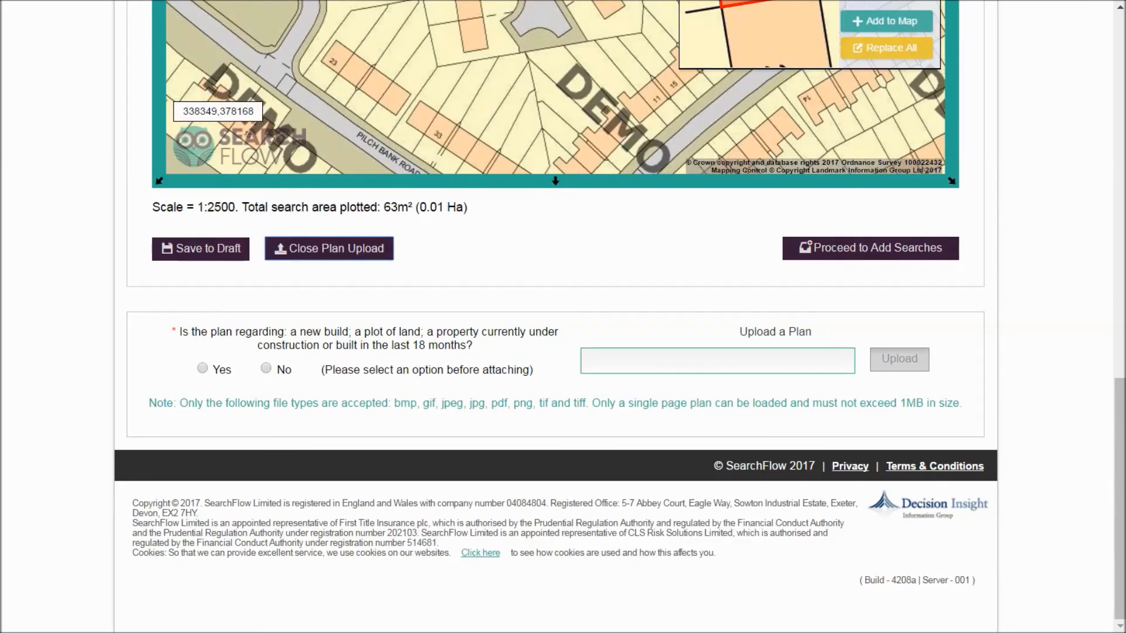
pyautogui.click(266, 368)
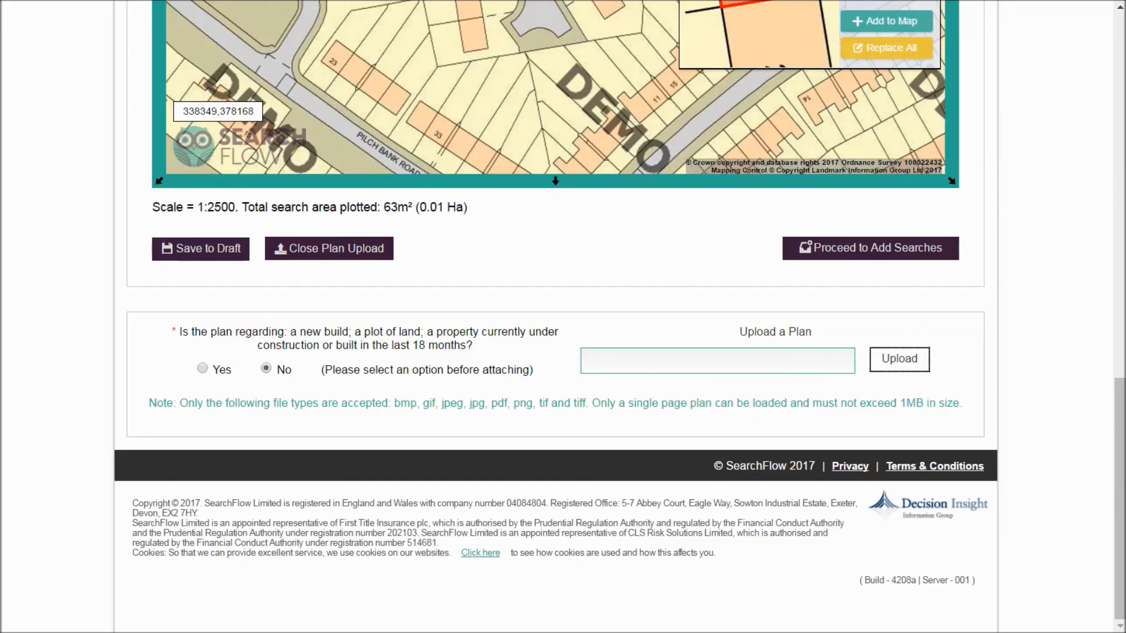
# - Upload the plan file "title plan example" from the Work folder and review its preview
pyautogui.click(899, 359)
pyautogui.doubleClick(201, 184)
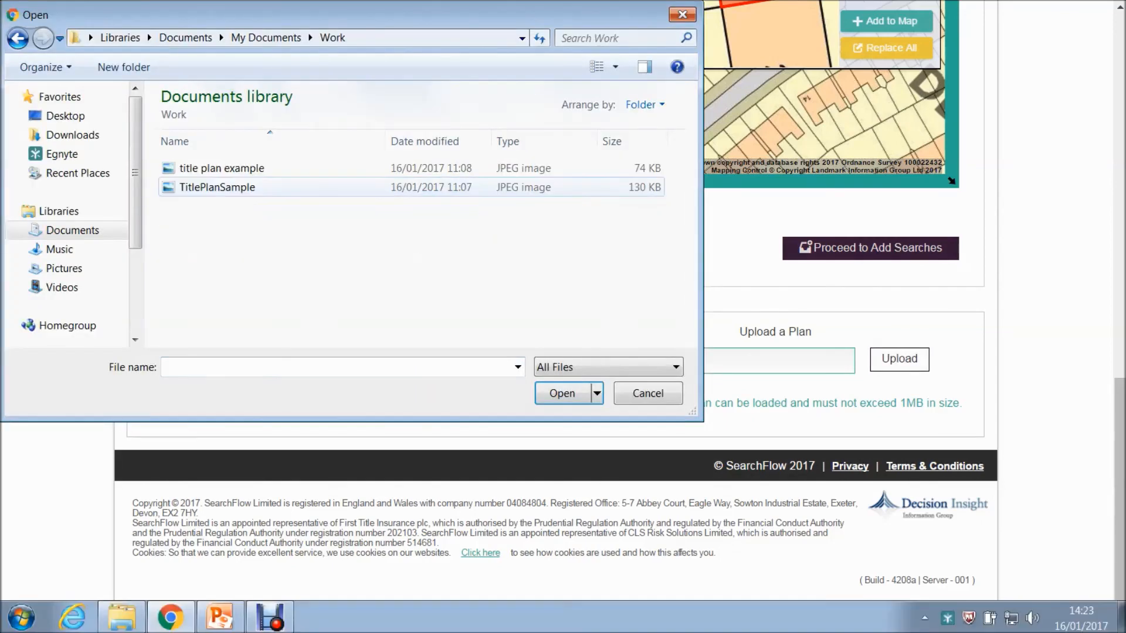
pyautogui.doubleClick(221, 169)
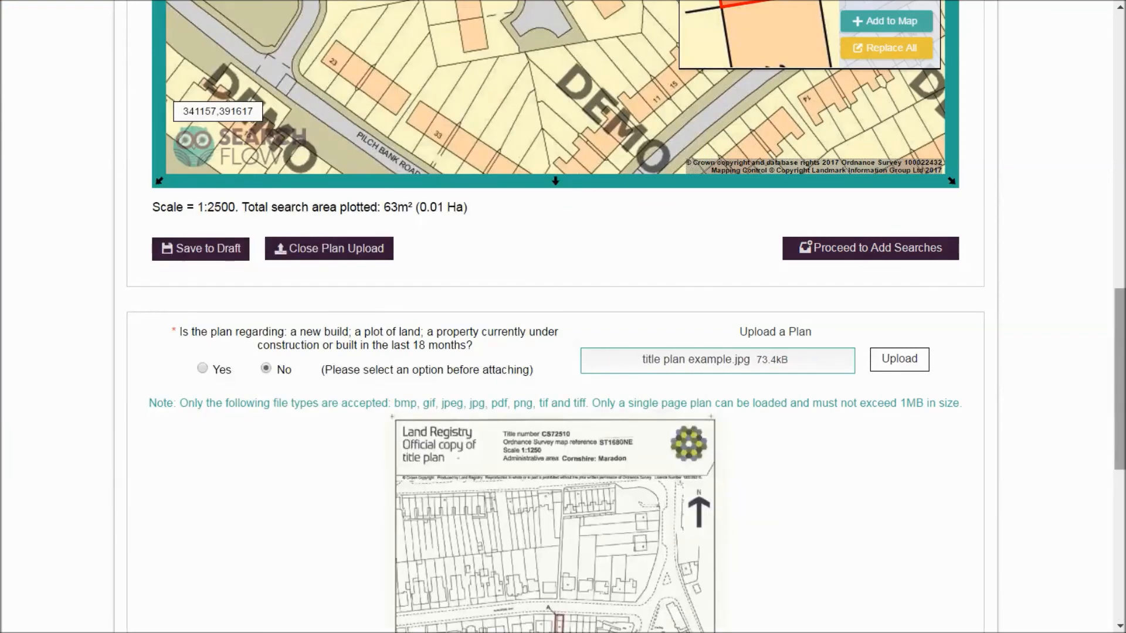
pyautogui.scroll(-5, 562, 316)
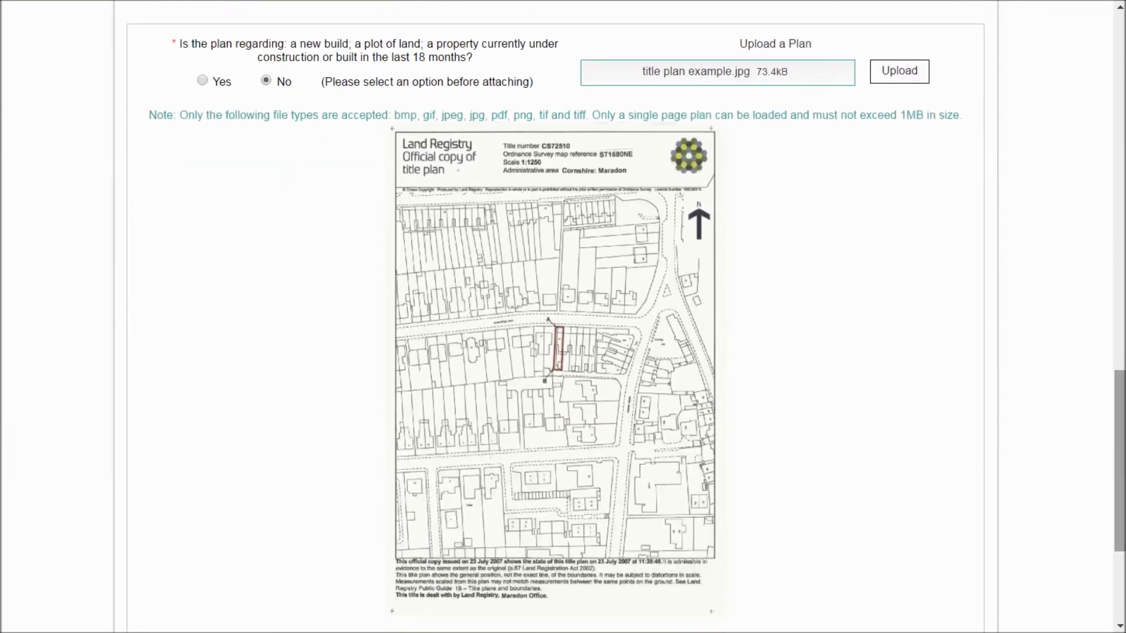
pyautogui.scroll(-1, 562, 316)
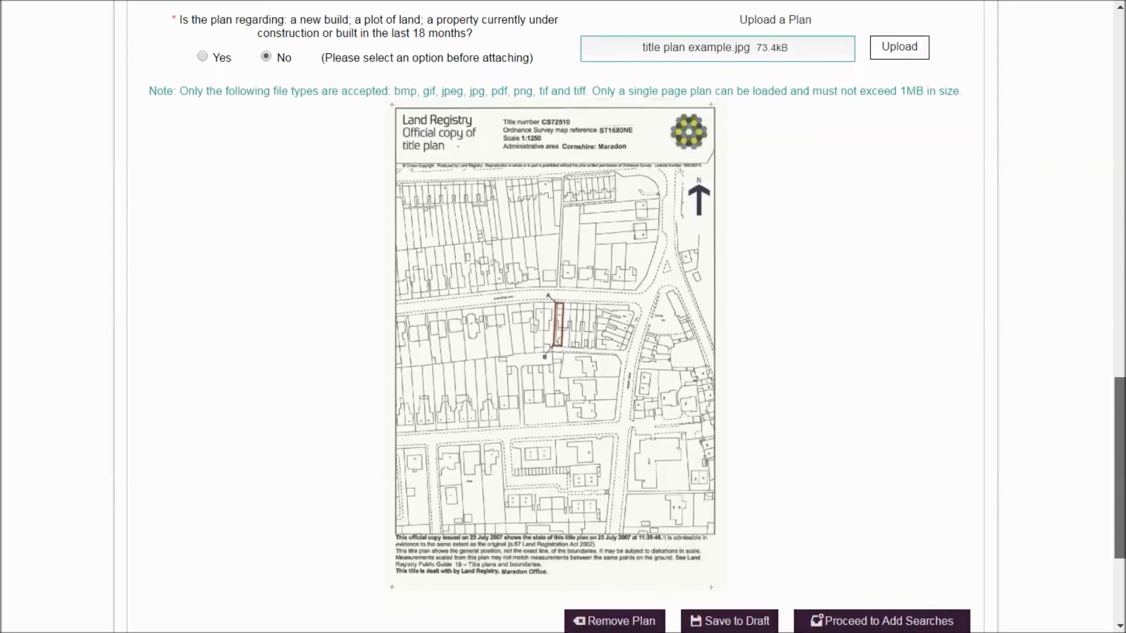